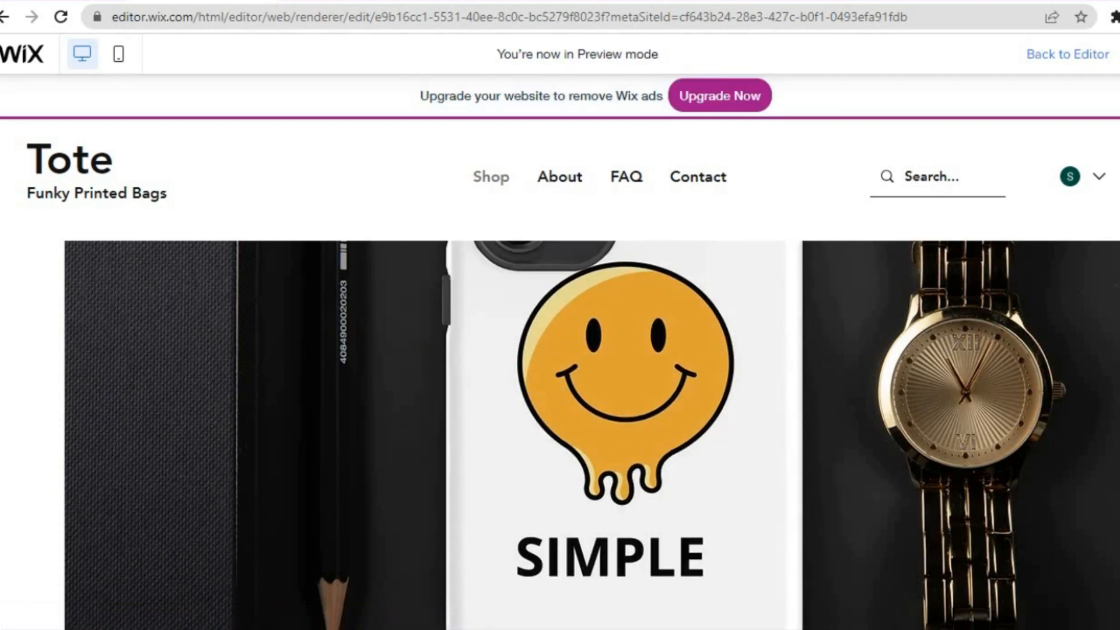
Switch from the Wix store preview to the Printful homepage and look over its selling information and customer reviews
click(58, 1)
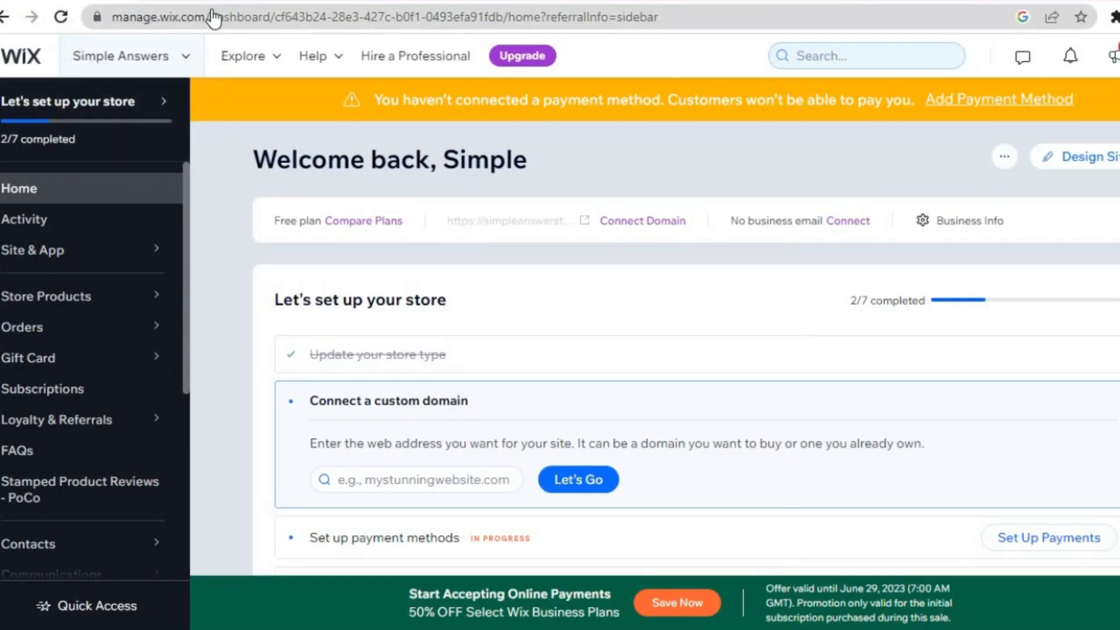
click(334, 2)
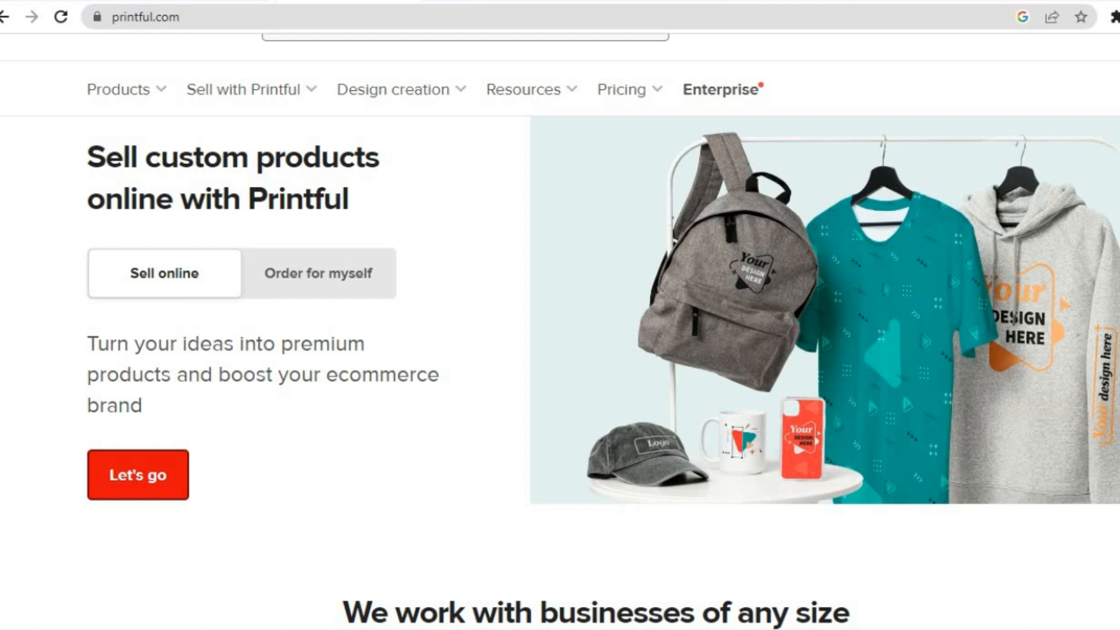
scroll(560, 326, down, 10)
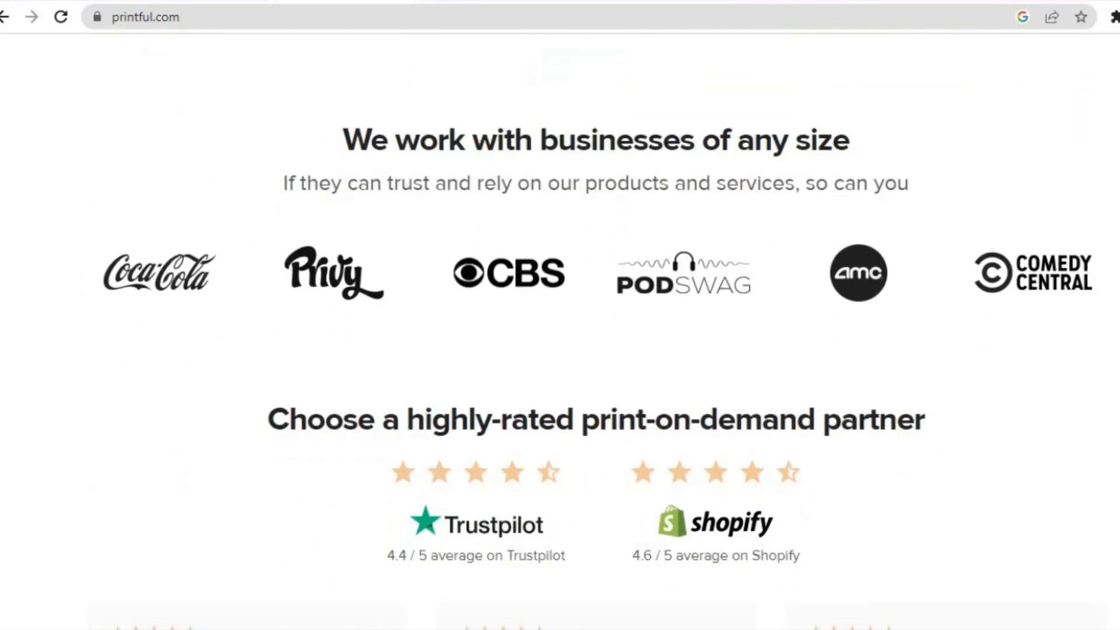
scroll(560, 326, down, 5)
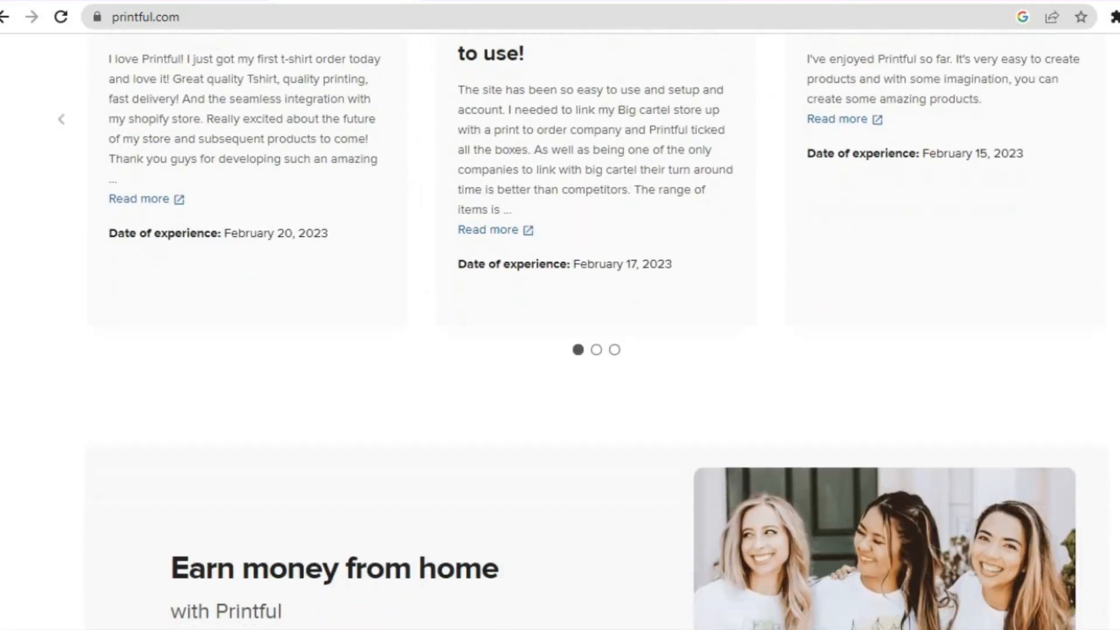
scroll(560, 326, up, 12)
scroll(560, 326, up, 4)
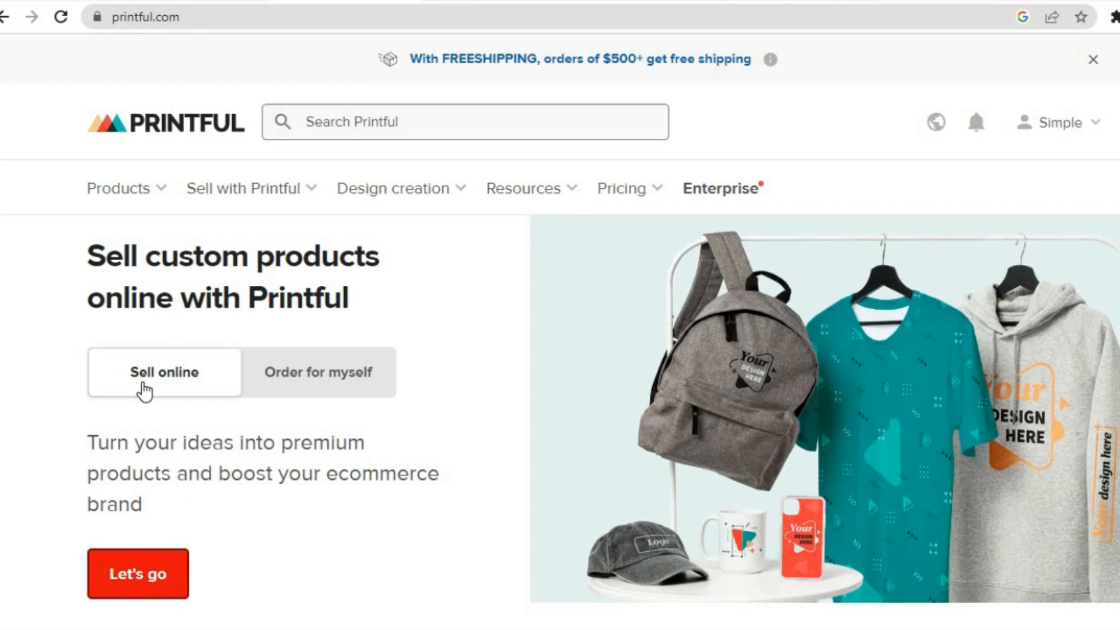
Go to Printful's Stores page and show the ecommerce platforms to which a new store can be connected
click(150, 589)
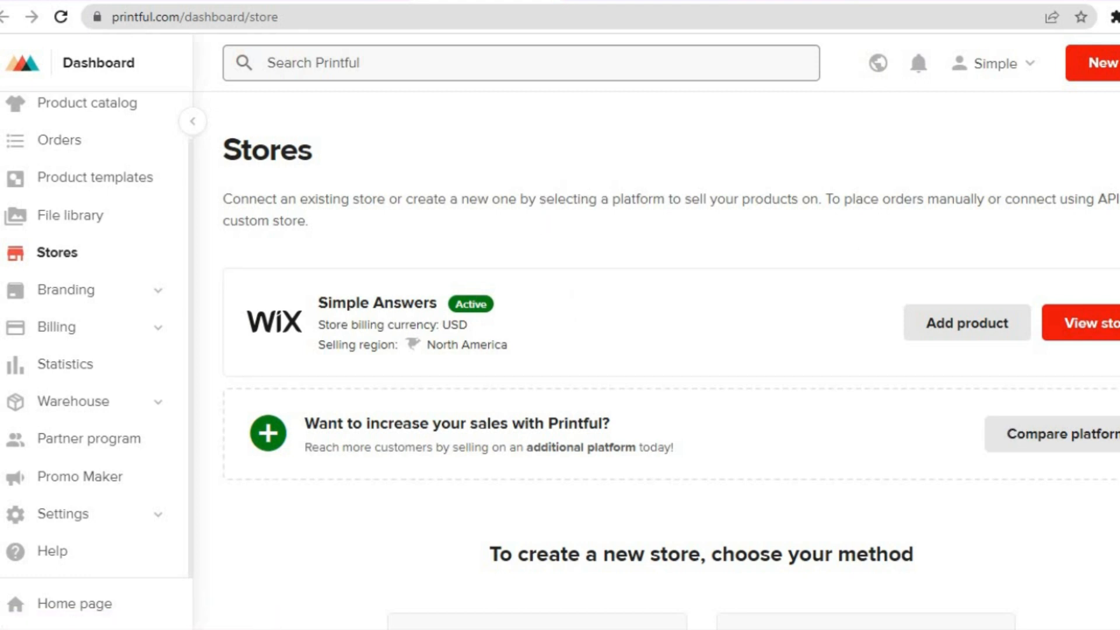
scroll(685, 362, down, 5)
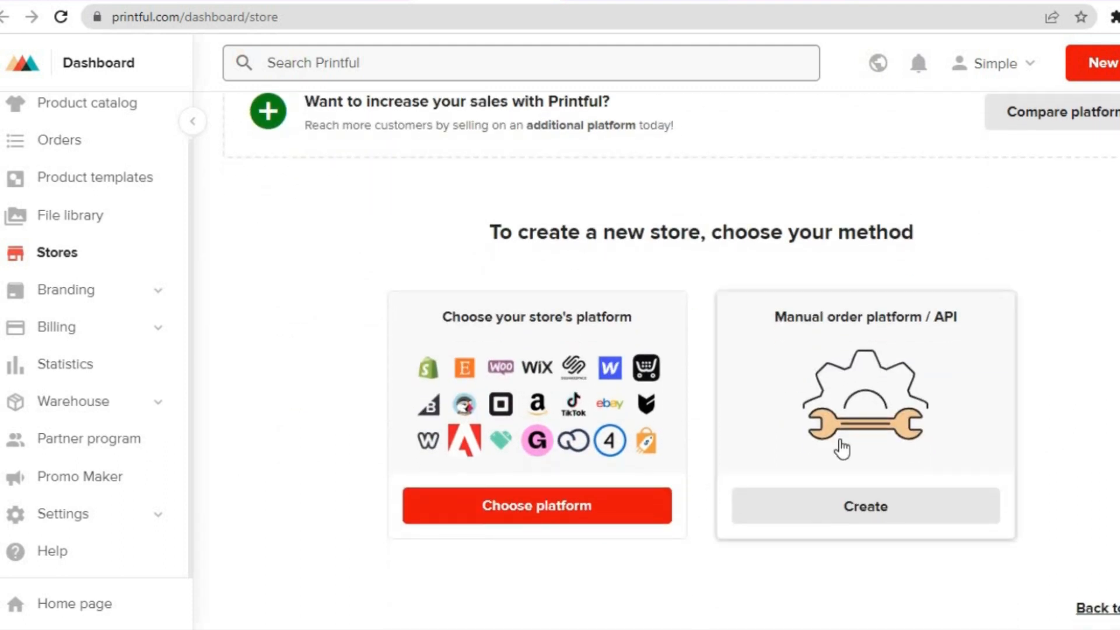
click(552, 443)
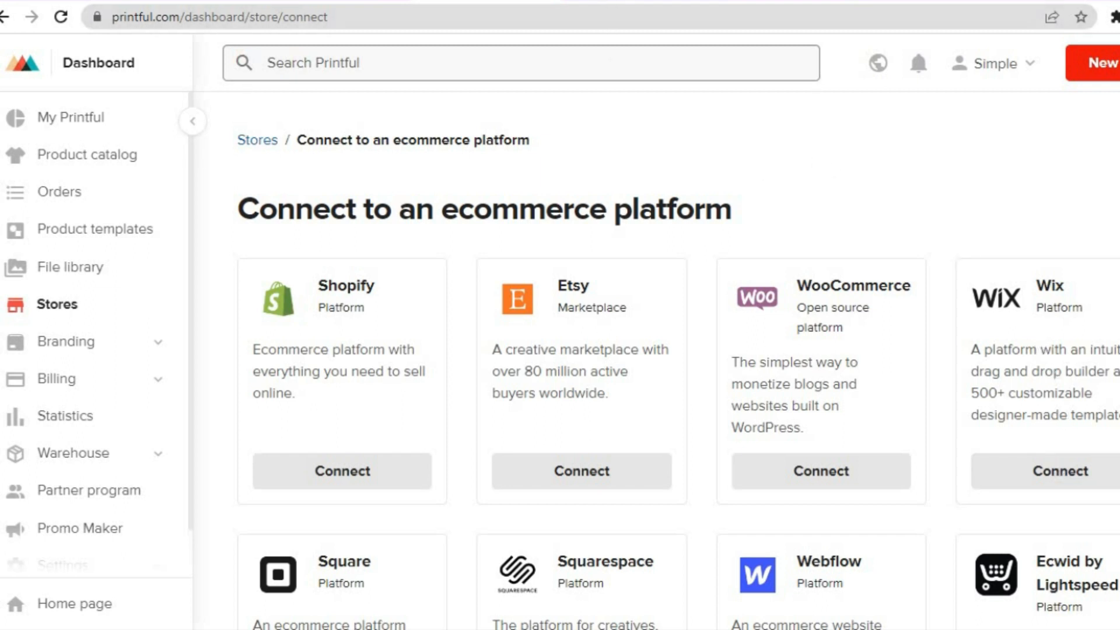
Browse the suggested products on the My Printful dashboard and open the Unisex Crew Neck Sweatshirt | Gildan 18000
click(608, 1)
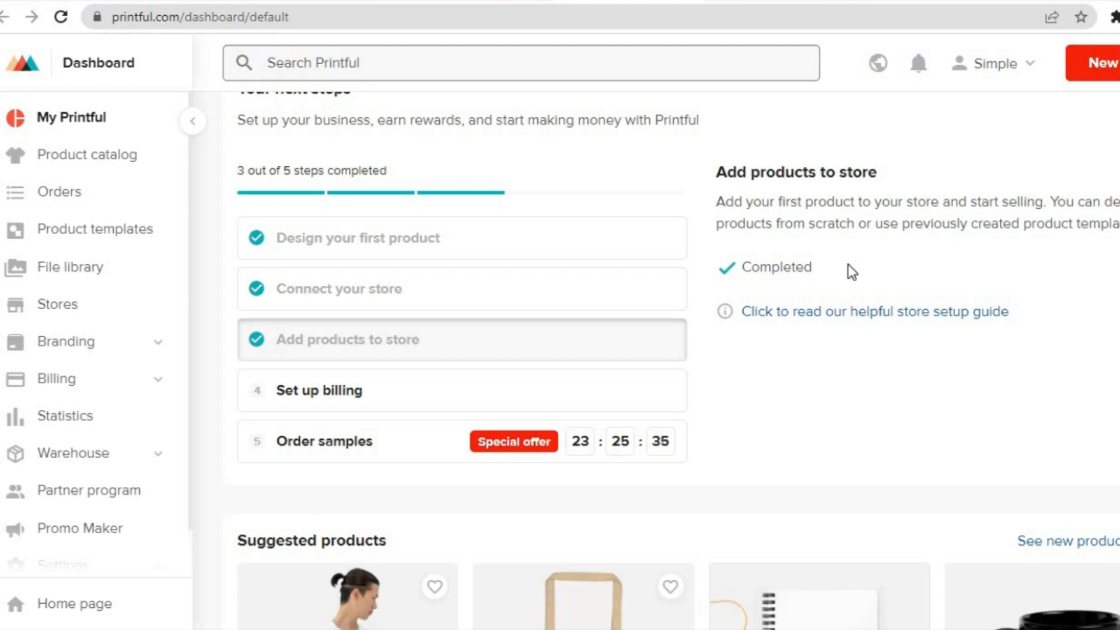
scroll(671, 350, down, 5)
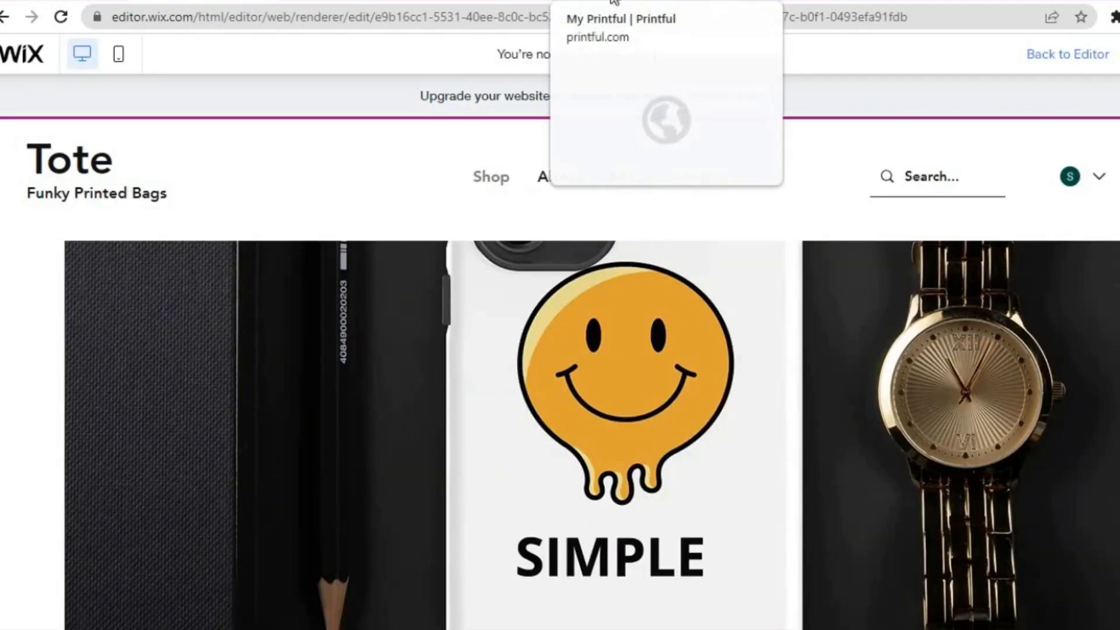
click(614, 2)
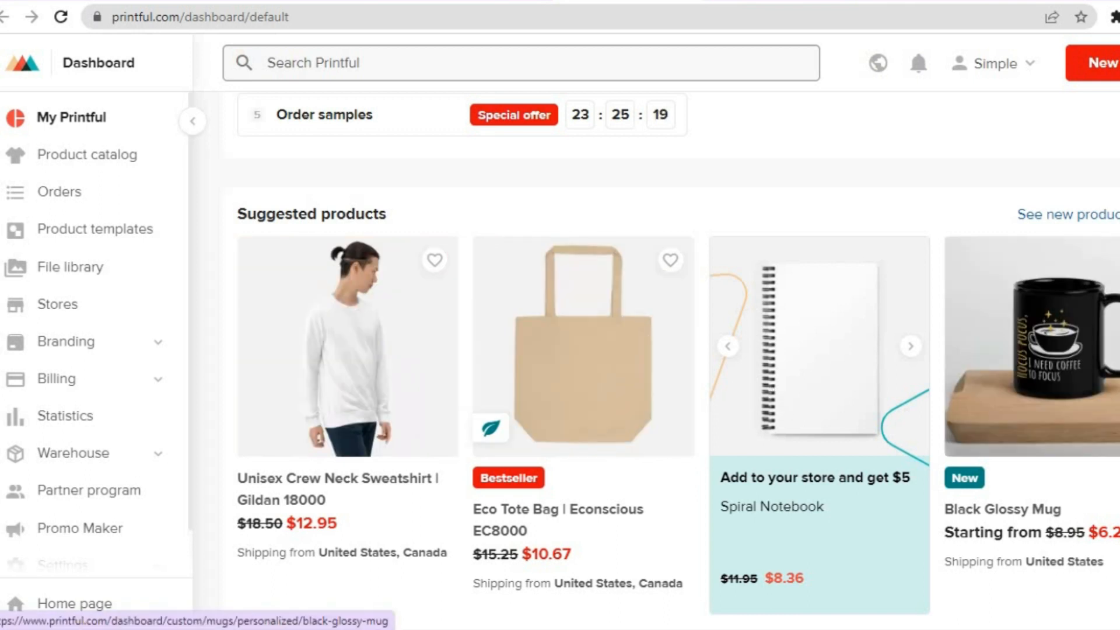
scroll(677, 361, down, 10)
scroll(677, 362, up, 13)
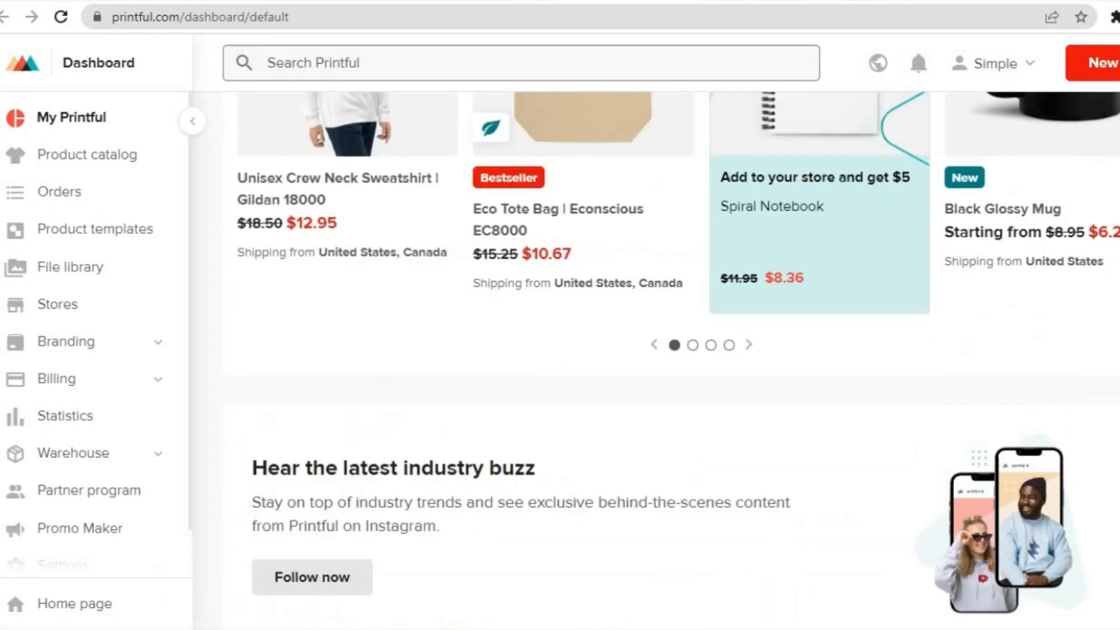
scroll(607, 430, down, 2)
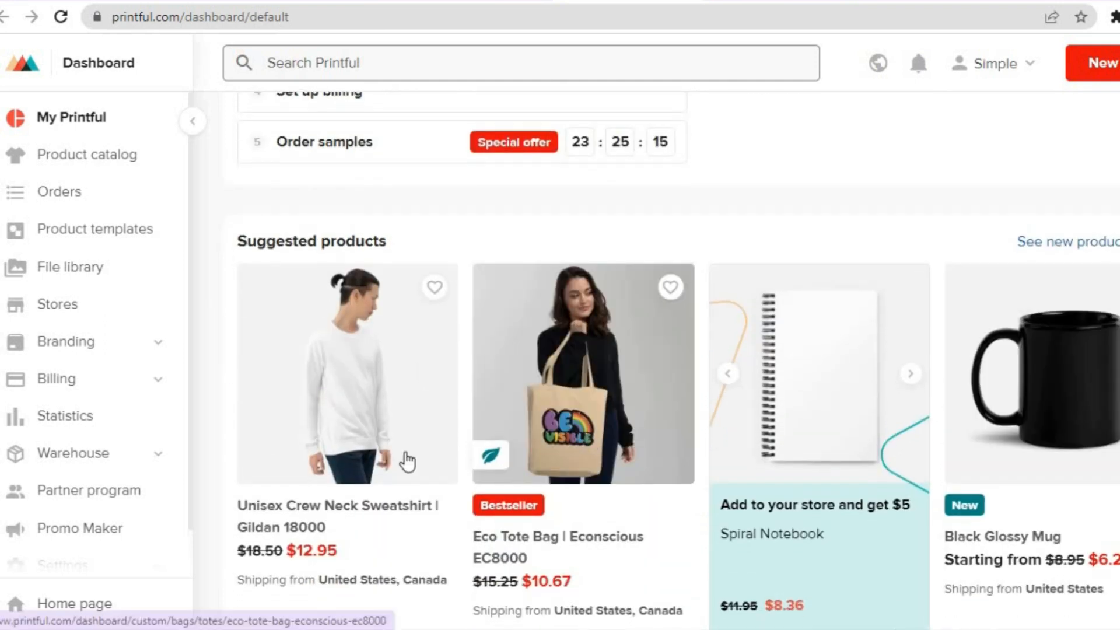
click(320, 455)
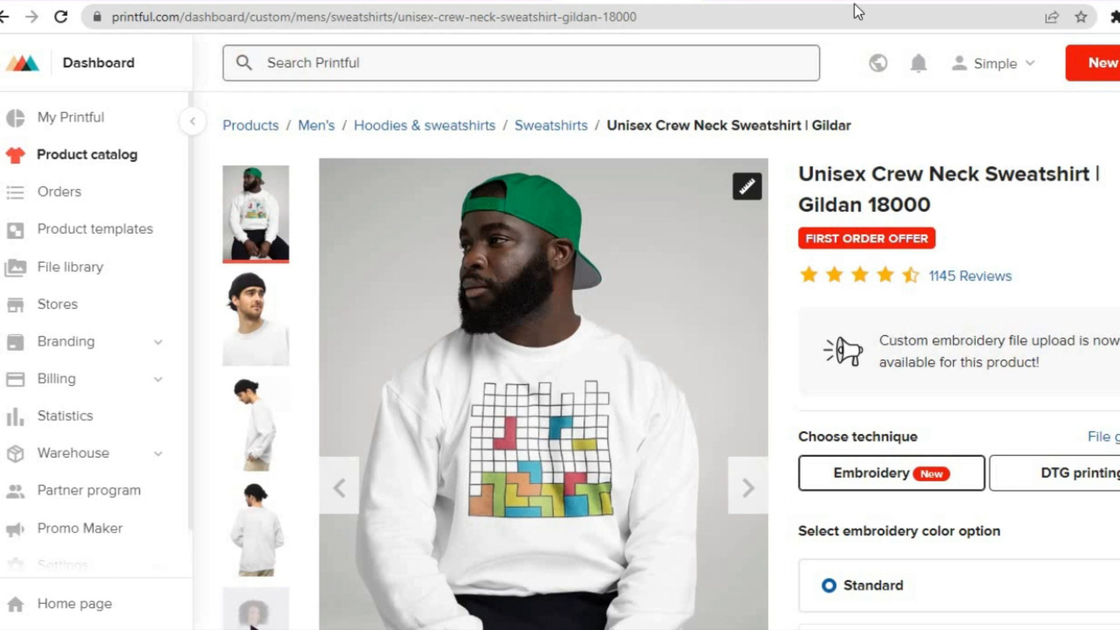
Switch to Canva and look at its custom size and new design options
click(868, 2)
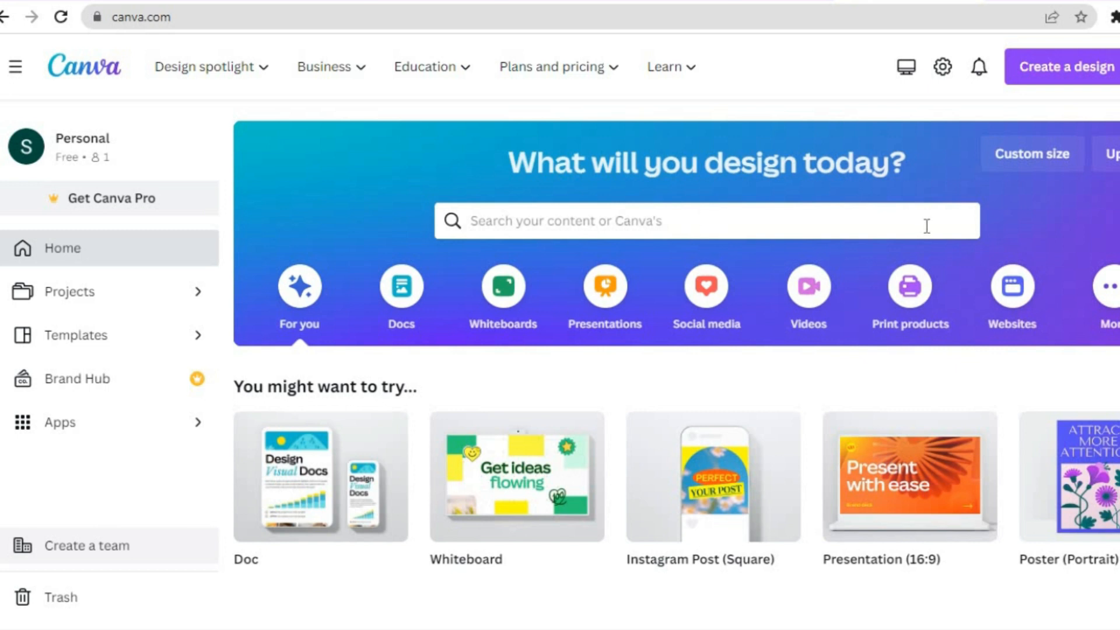
click(1043, 166)
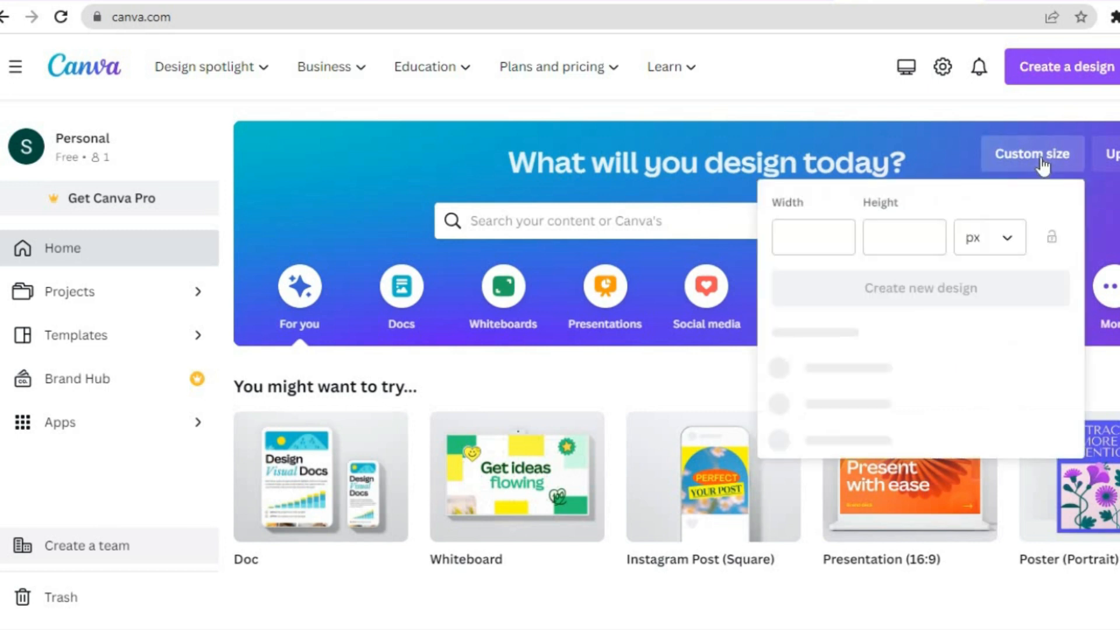
click(1040, 81)
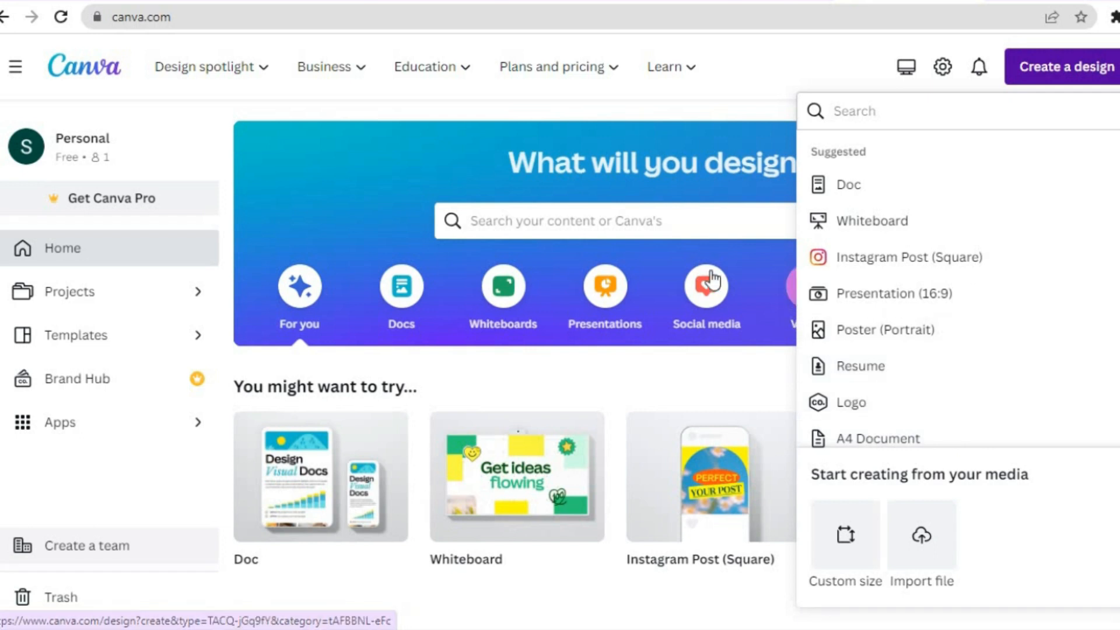
click(375, 205)
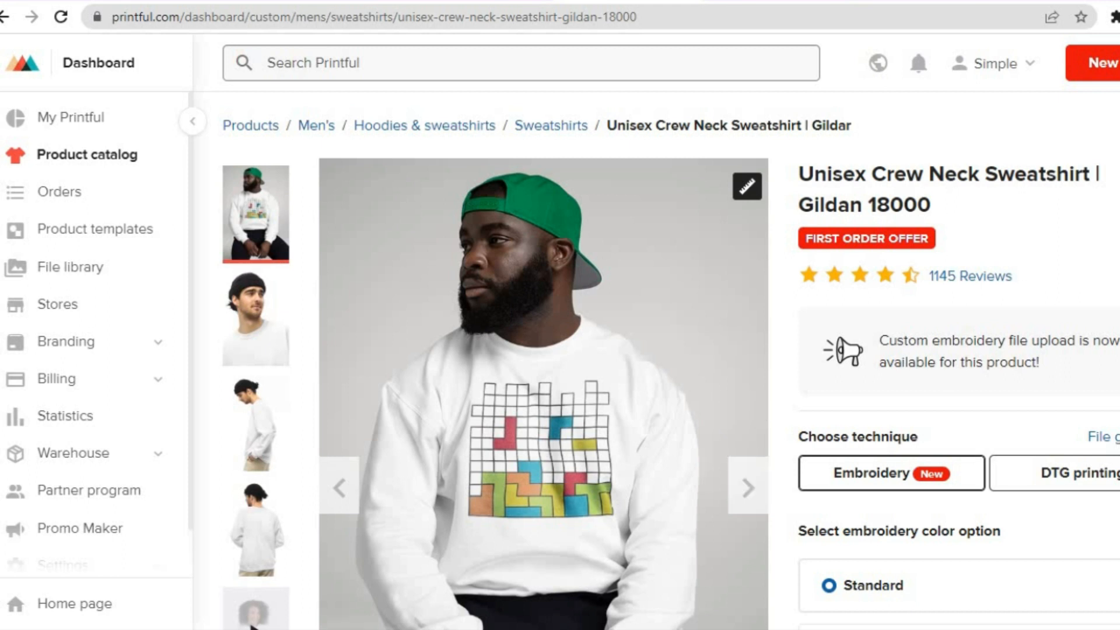
Review the sweatshirt's photos and options in Printful and start creating a product template for it
scroll(543, 350, down, 10)
scroll(542, 350, up, 7)
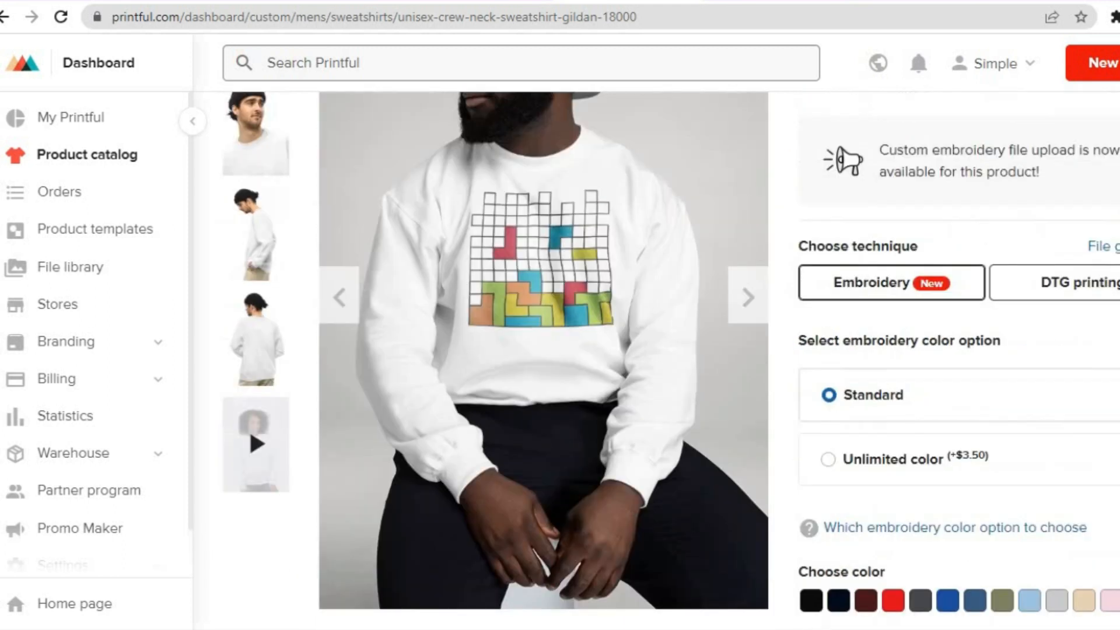
scroll(495, 266, up, 1)
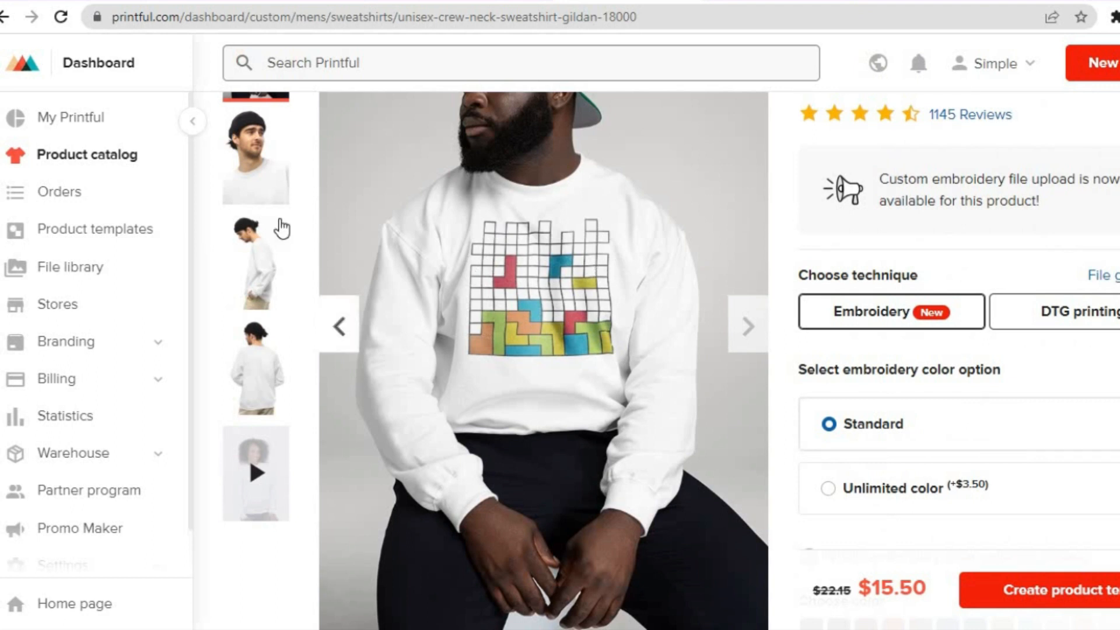
click(272, 203)
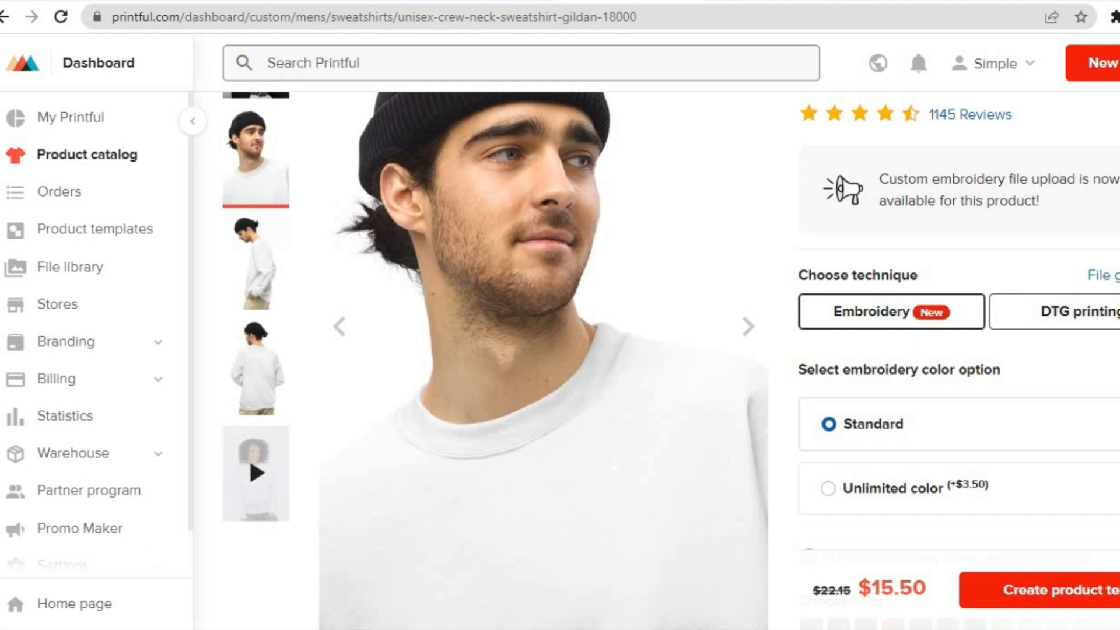
scroll(670, 361, down, 5)
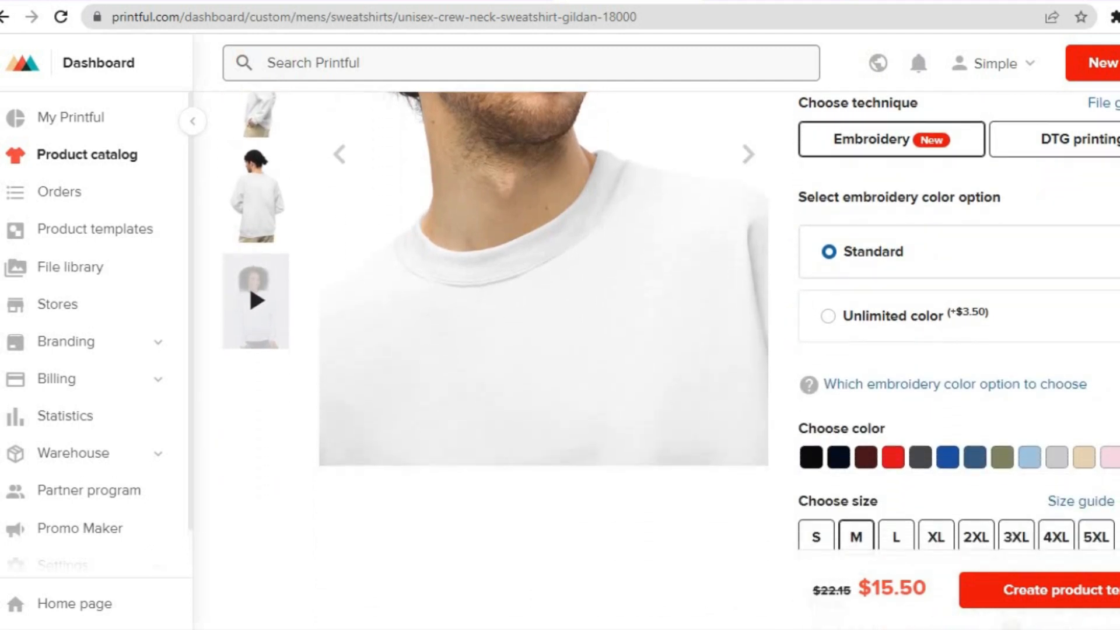
scroll(671, 360, down, 8)
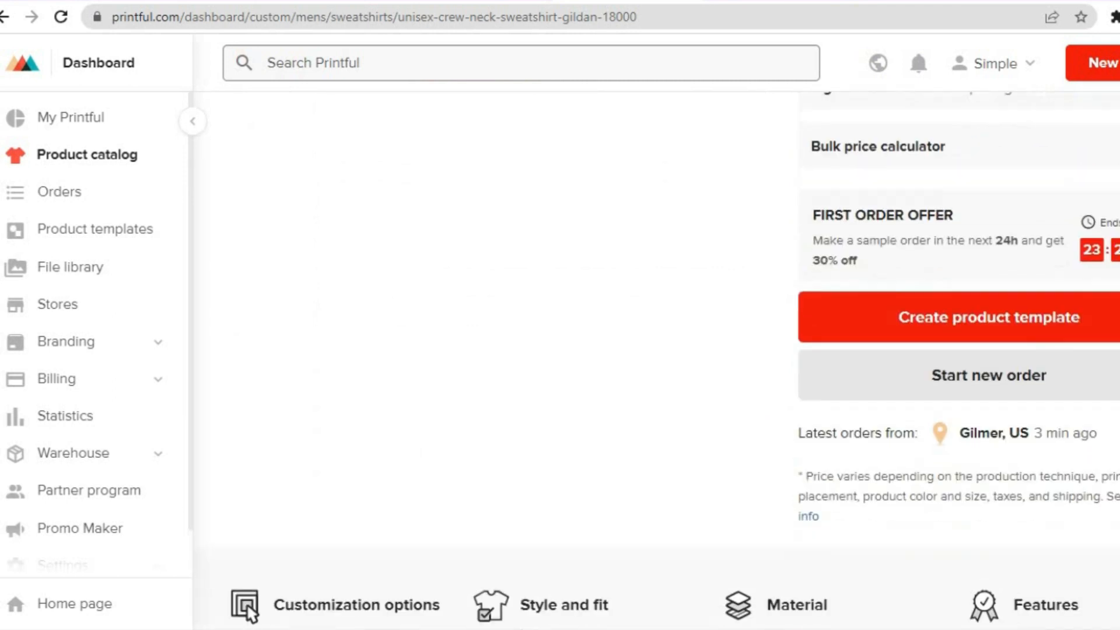
scroll(670, 360, up, 3)
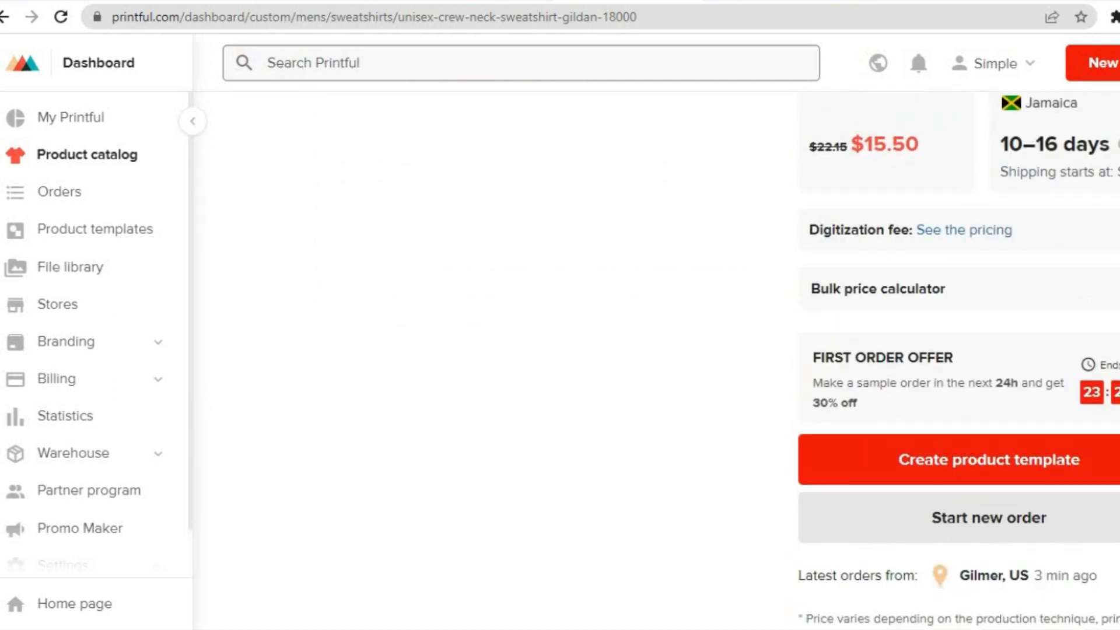
click(998, 452)
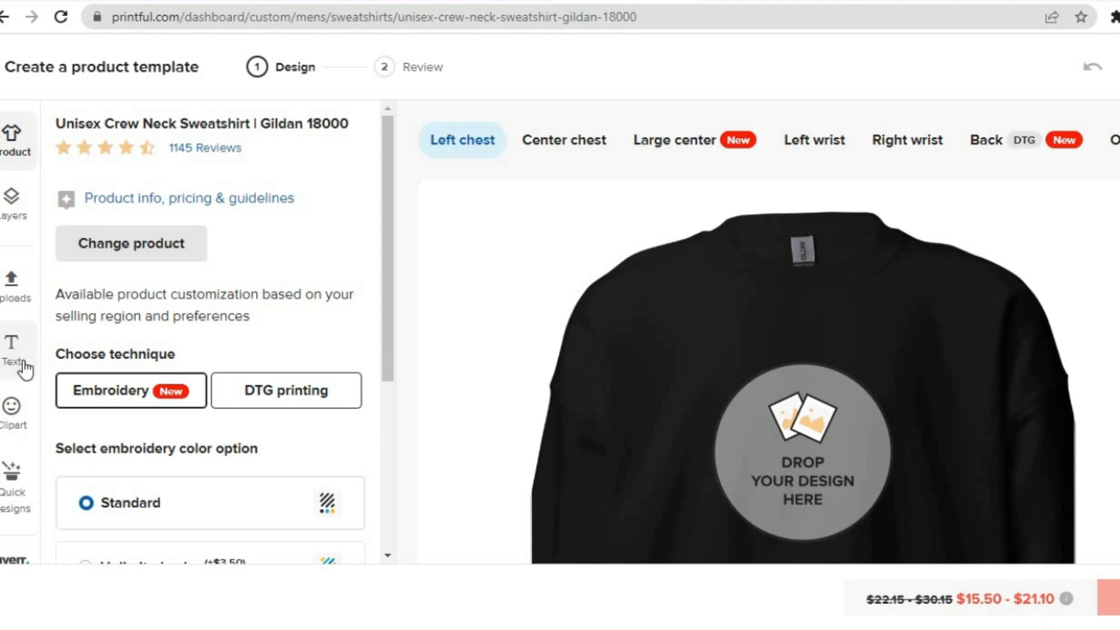
Search the clipart library for "ROCKET" and add the rocket to the sweatshirt's left chest
click(20, 421)
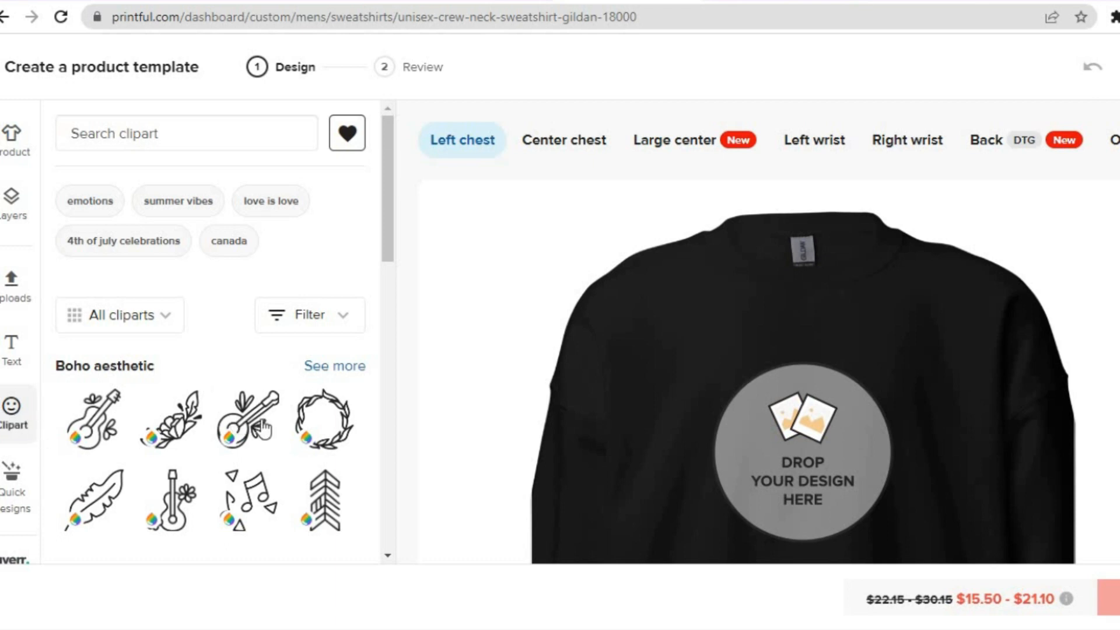
click(185, 139)
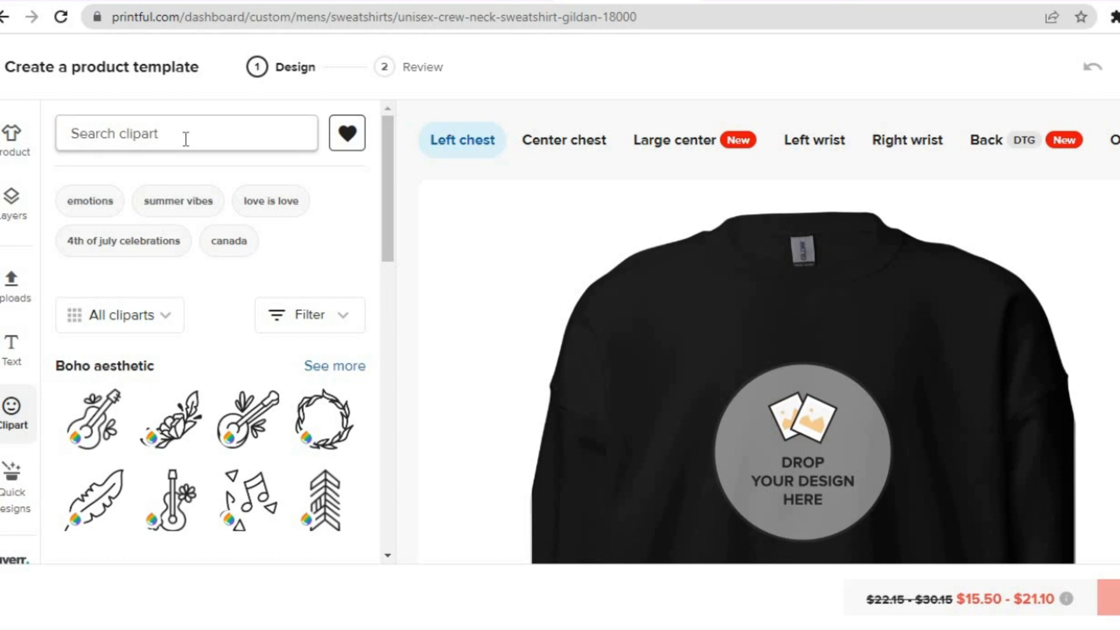
text(RO)
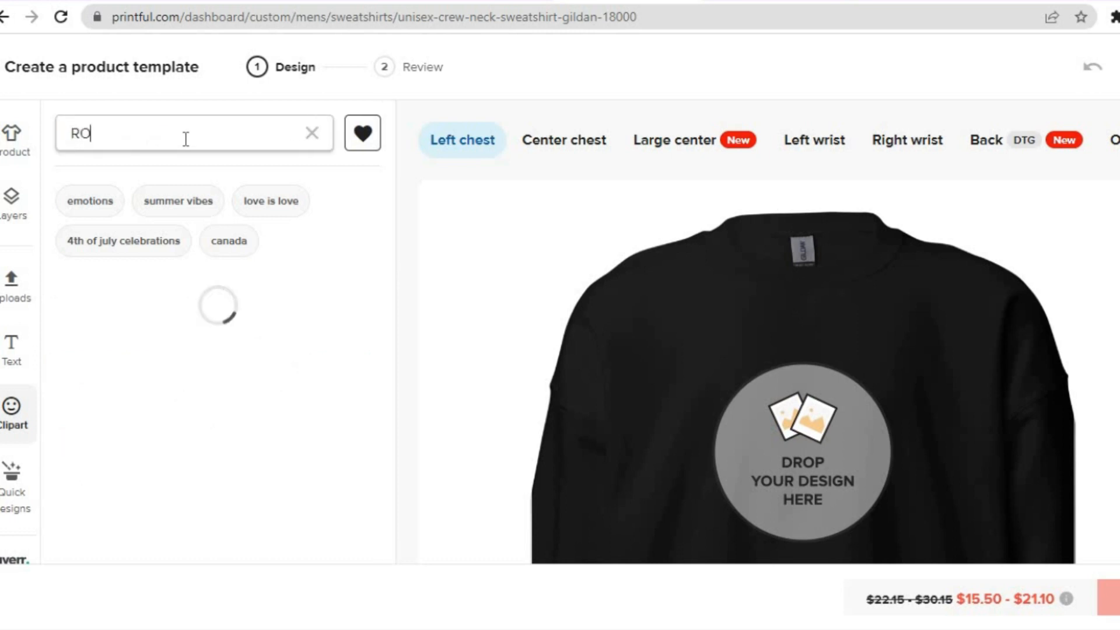
text(CKET)
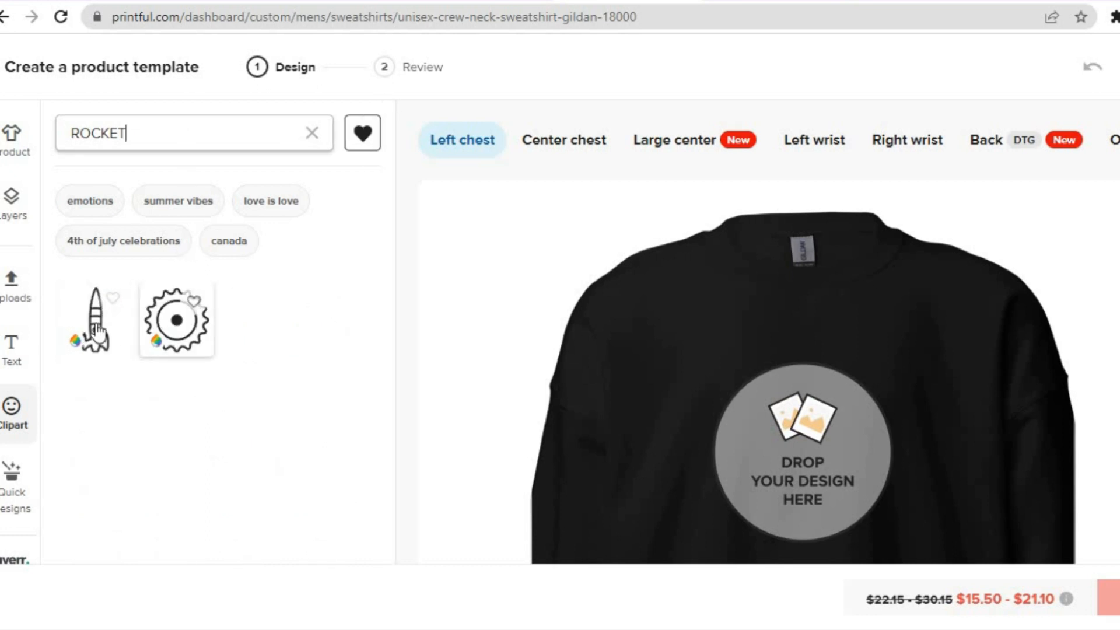
click(97, 332)
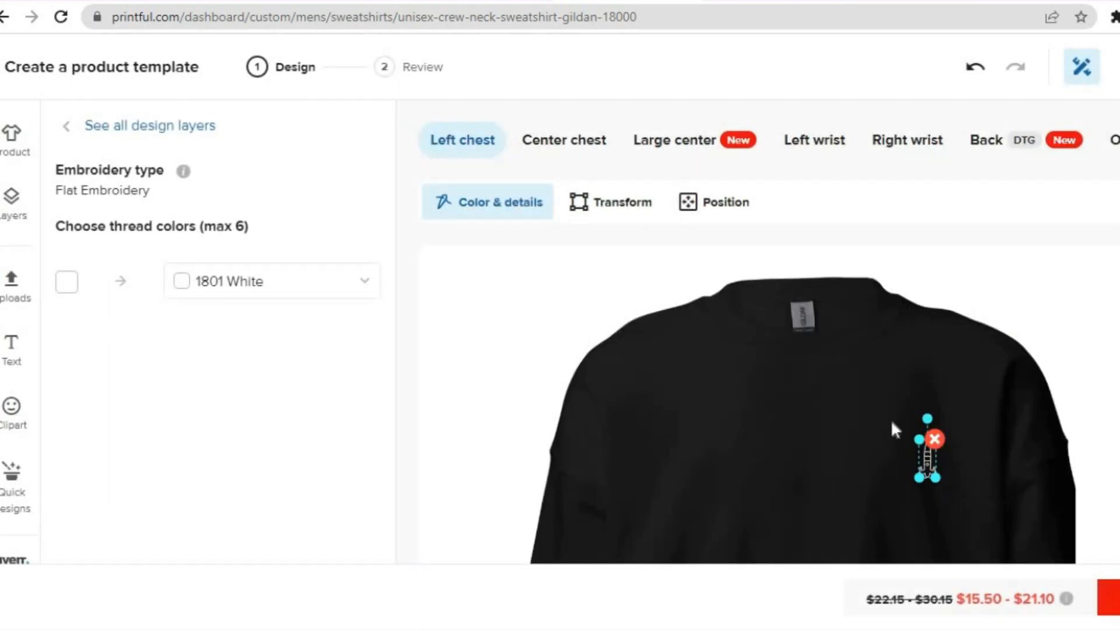
Enlarge the rocket clipart and position it within the left chest embroidery area
scroll(825, 412, down, 1)
click(825, 412)
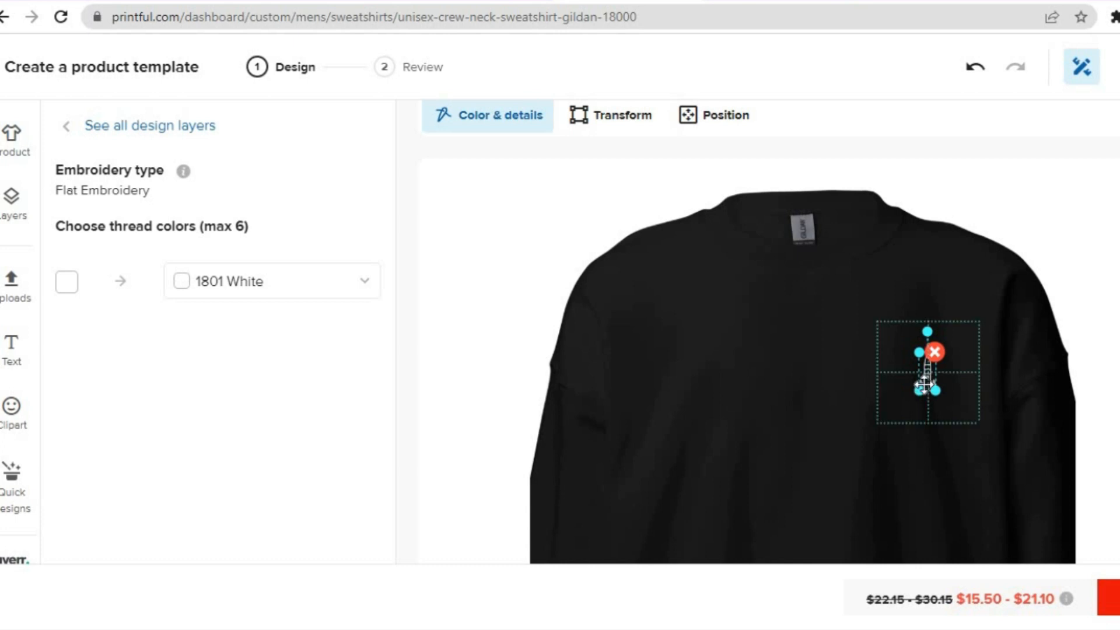
mouse_move(921, 392)
mouse_down()
mouse_move(903, 437)
mouse_move(937, 378)
mouse_move(938, 390)
mouse_up()
drag(954, 447, 946, 413)
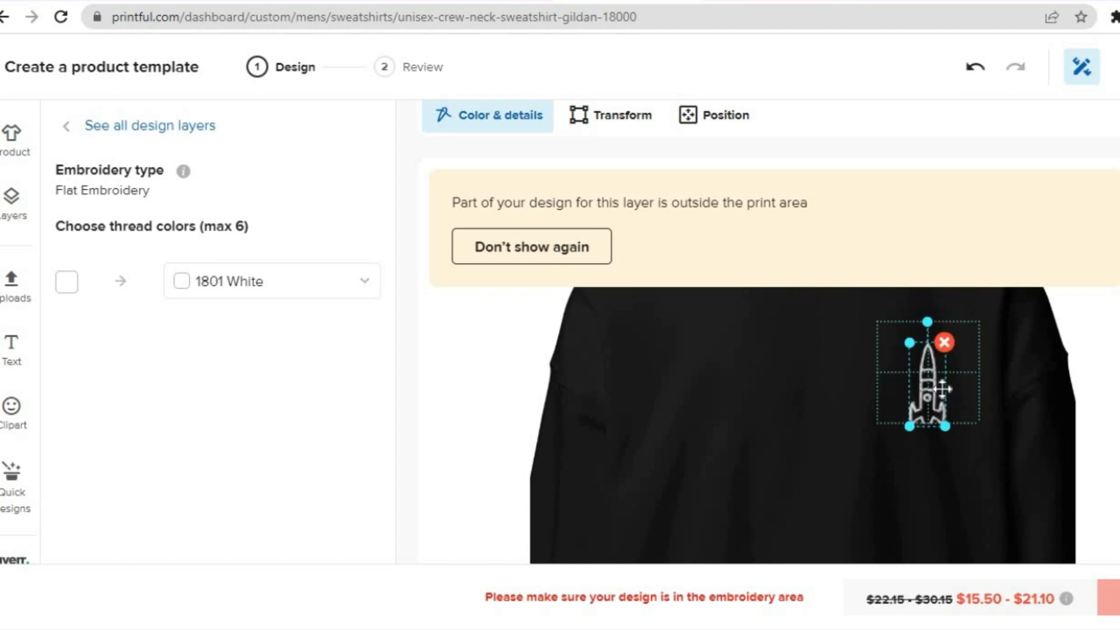
click(1002, 375)
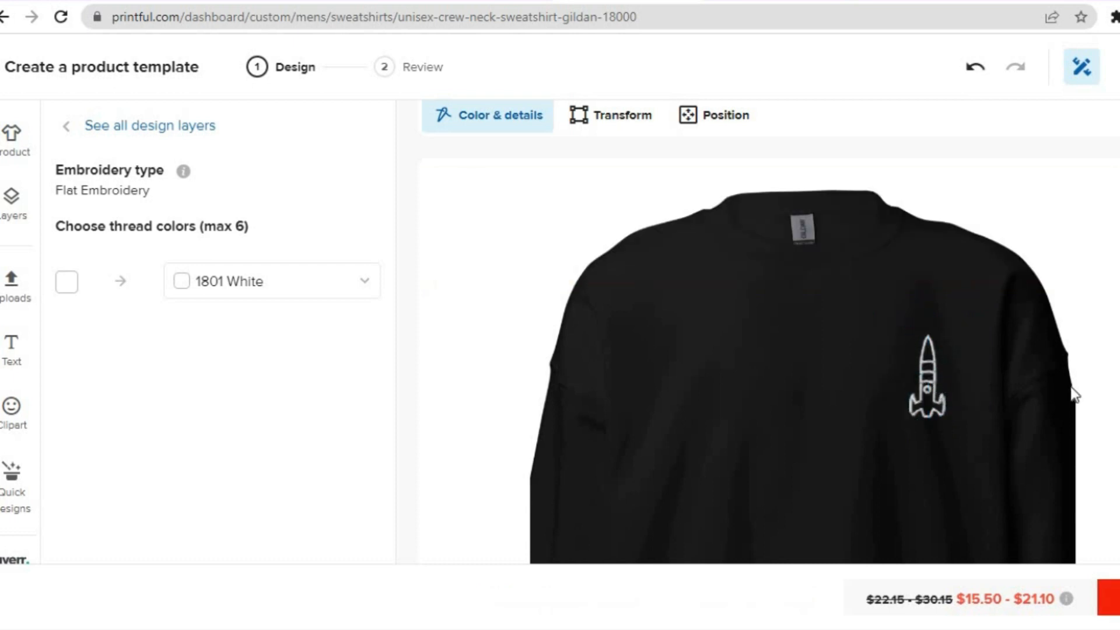
Show the Large center placement of the sweatshirt
scroll(803, 362, up, 1)
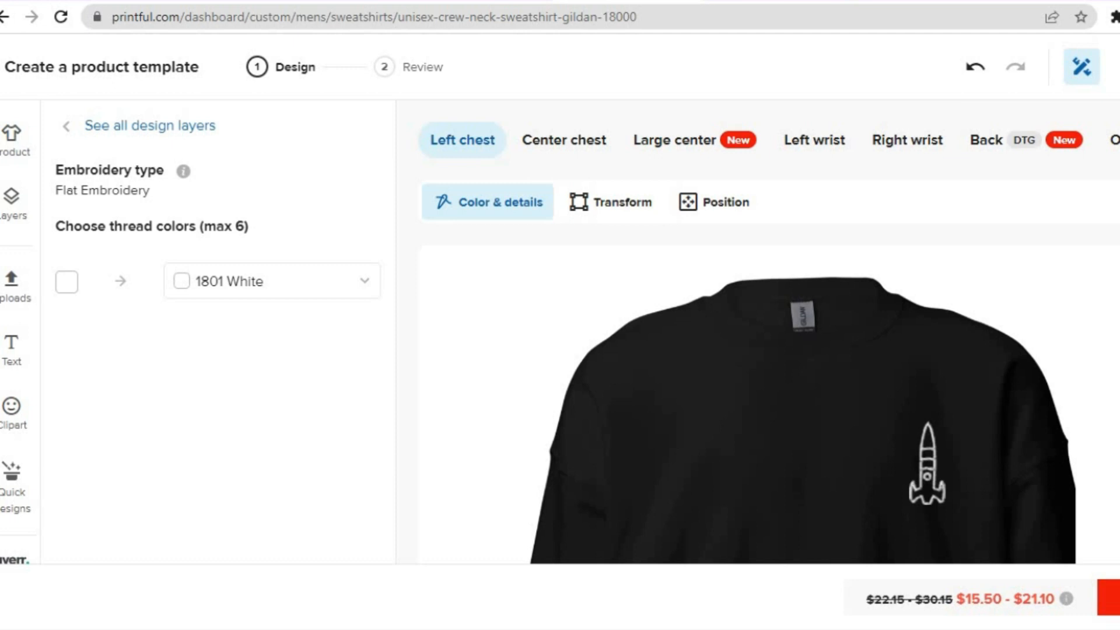
click(680, 157)
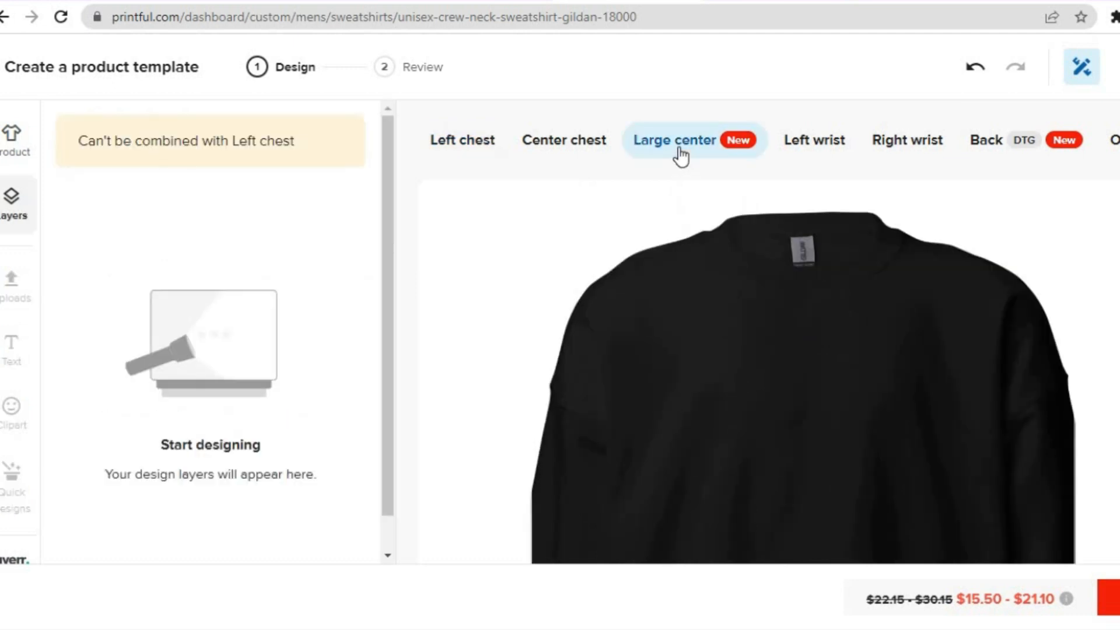
Return to the Left chest placement with the rocket and save the sweatshirt design as a product template
click(464, 139)
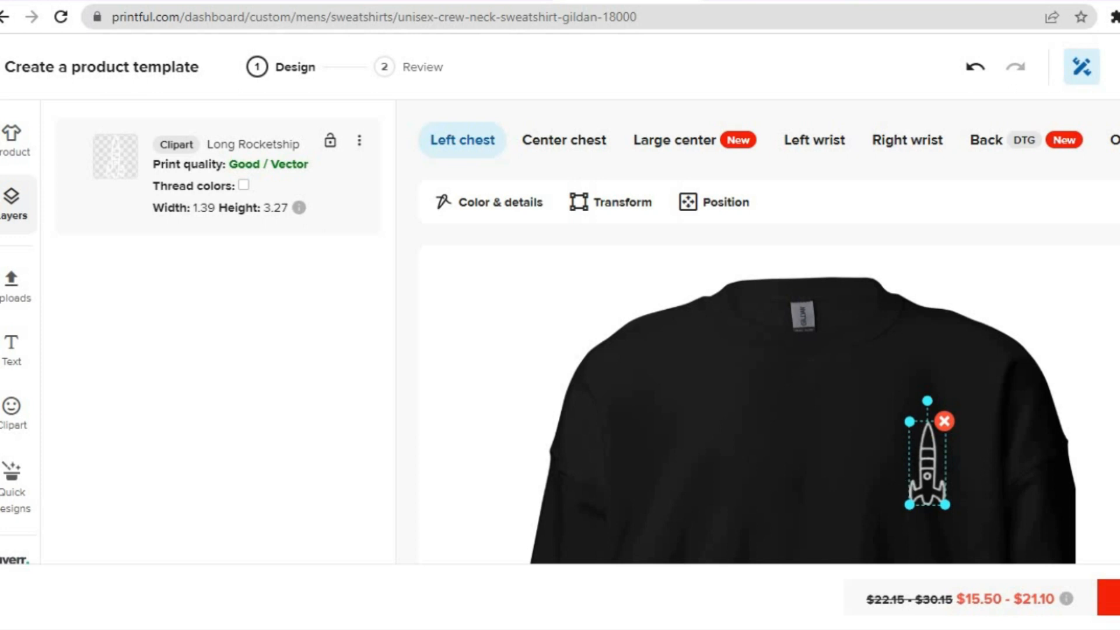
scroll(769, 338, down, 3)
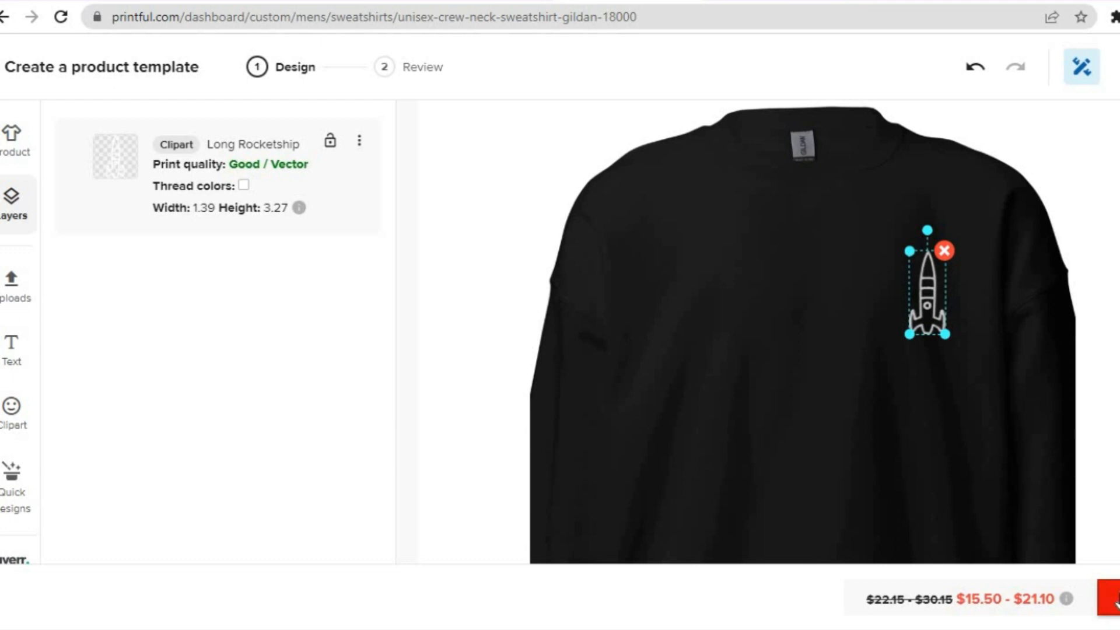
click(1112, 598)
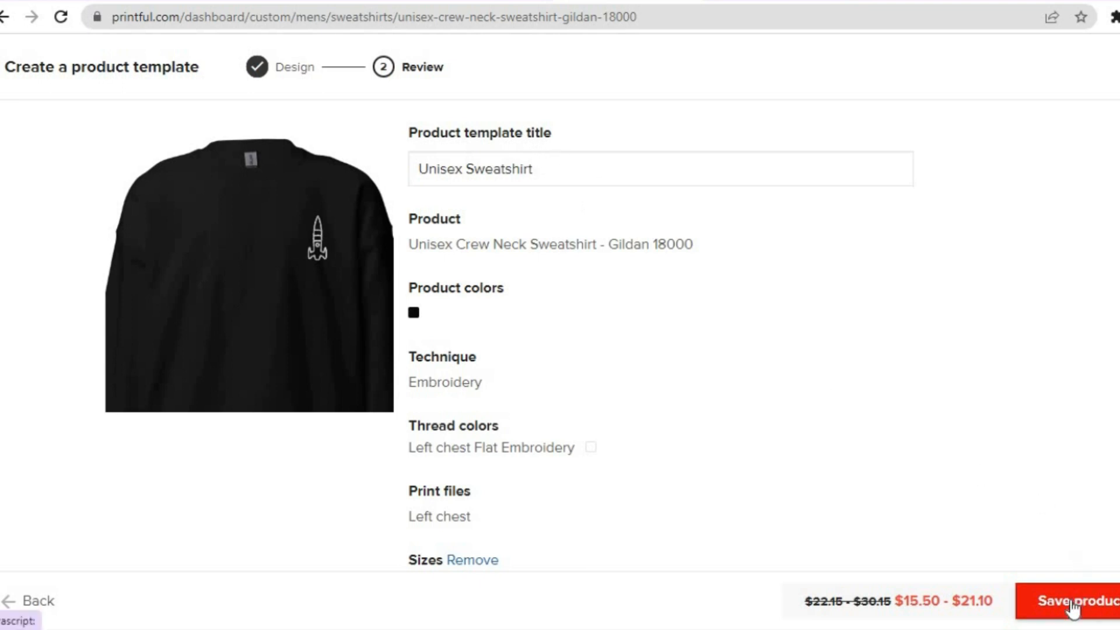
click(1073, 604)
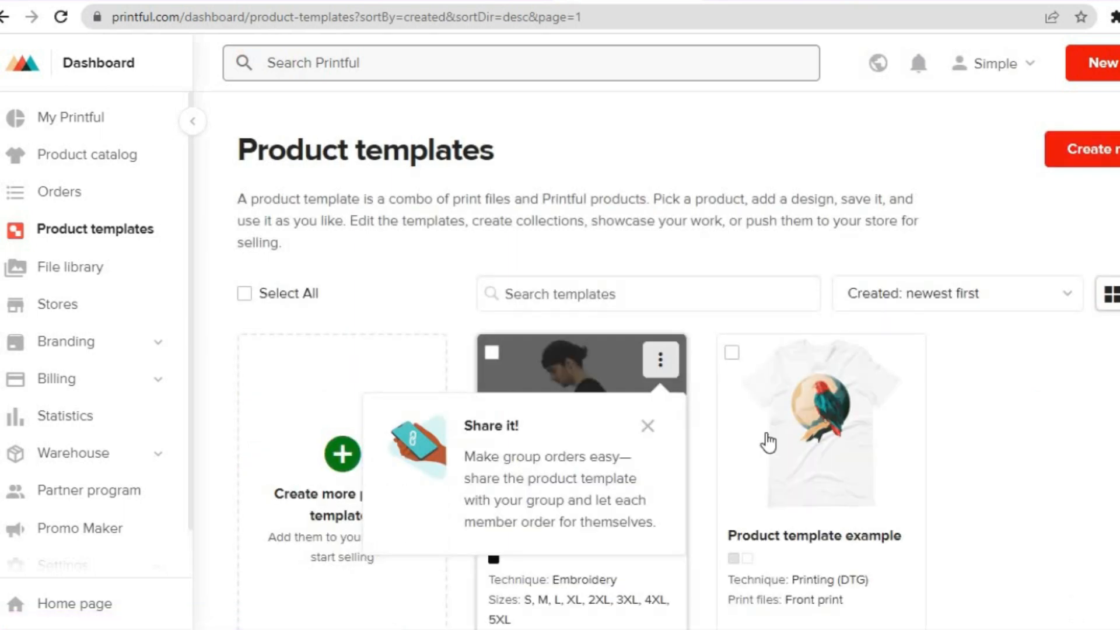
click(648, 428)
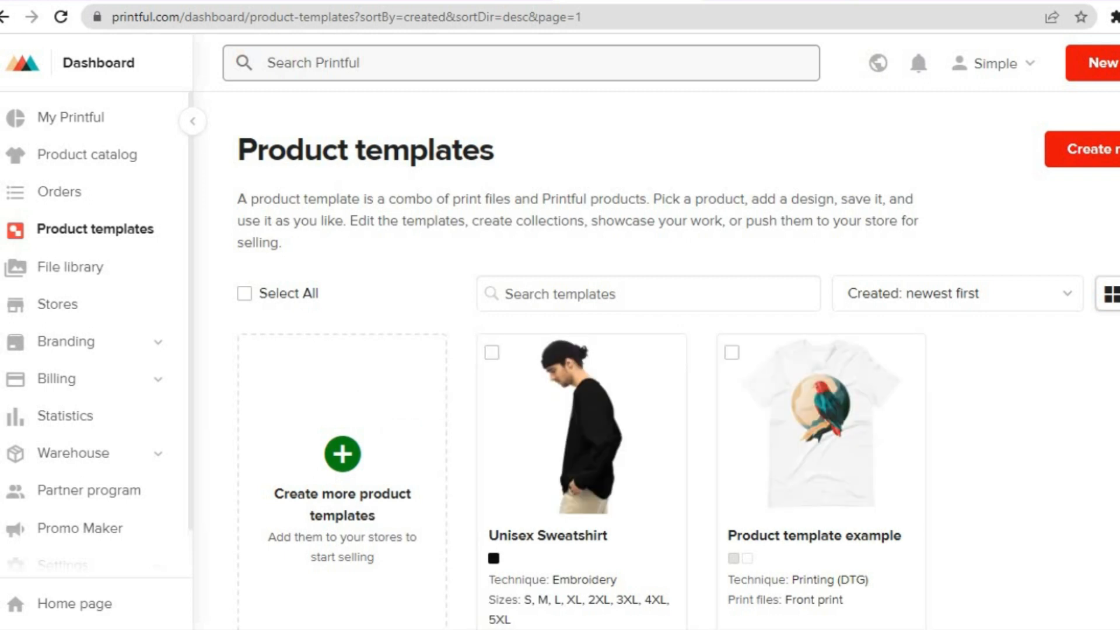
Add the Unisex Sweatshirt template to the store in all available colors and proceed to choosing the mockups
scroll(677, 362, down, 2)
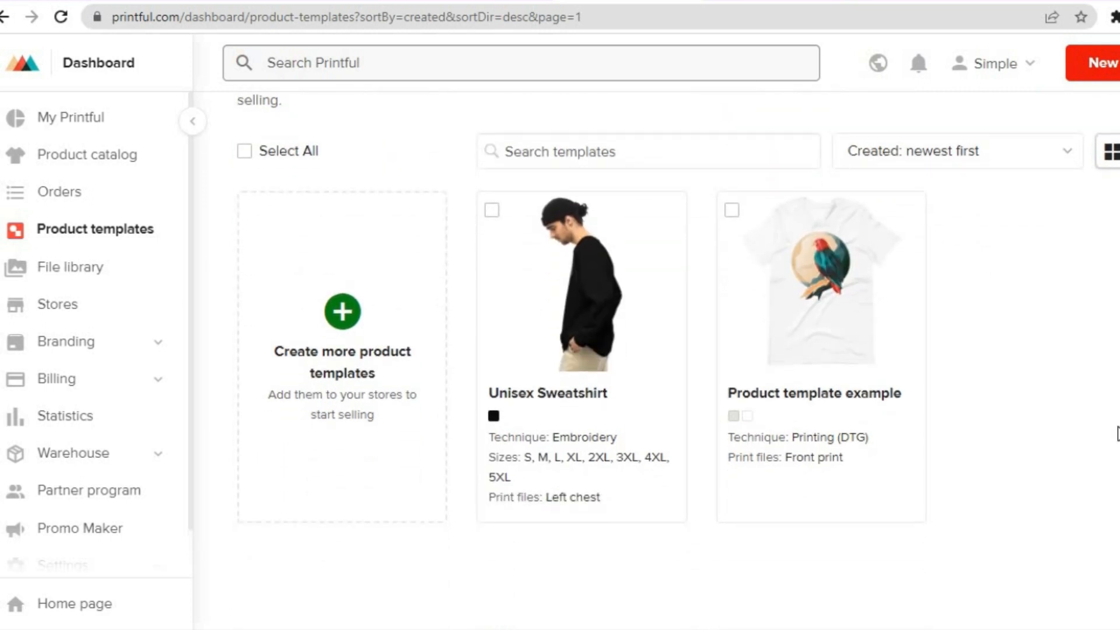
mouse_move(671, 328)
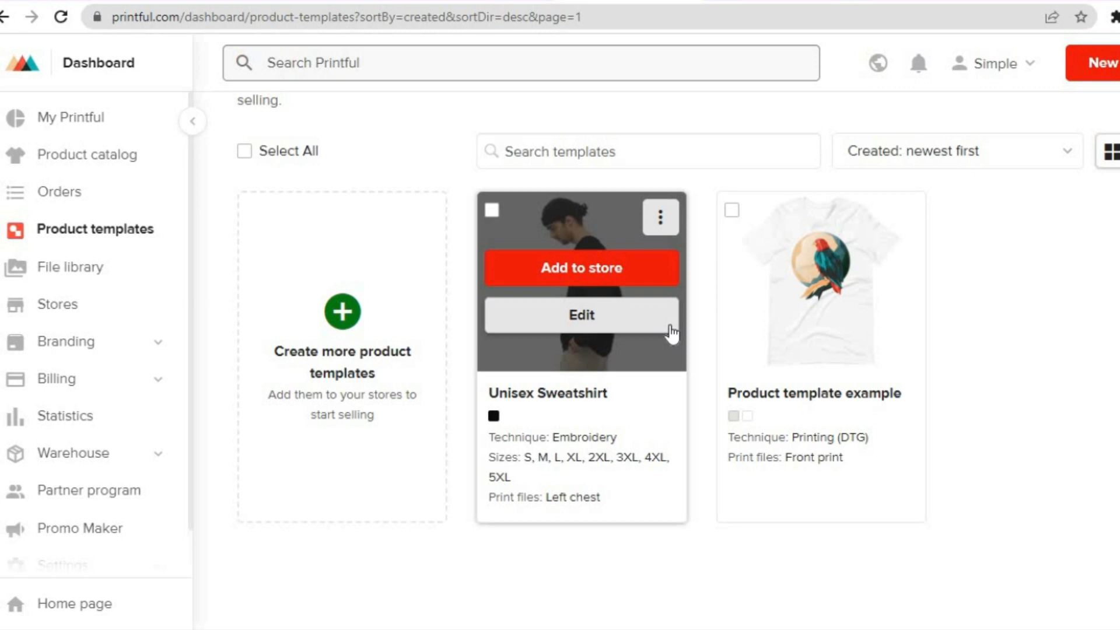
click(554, 267)
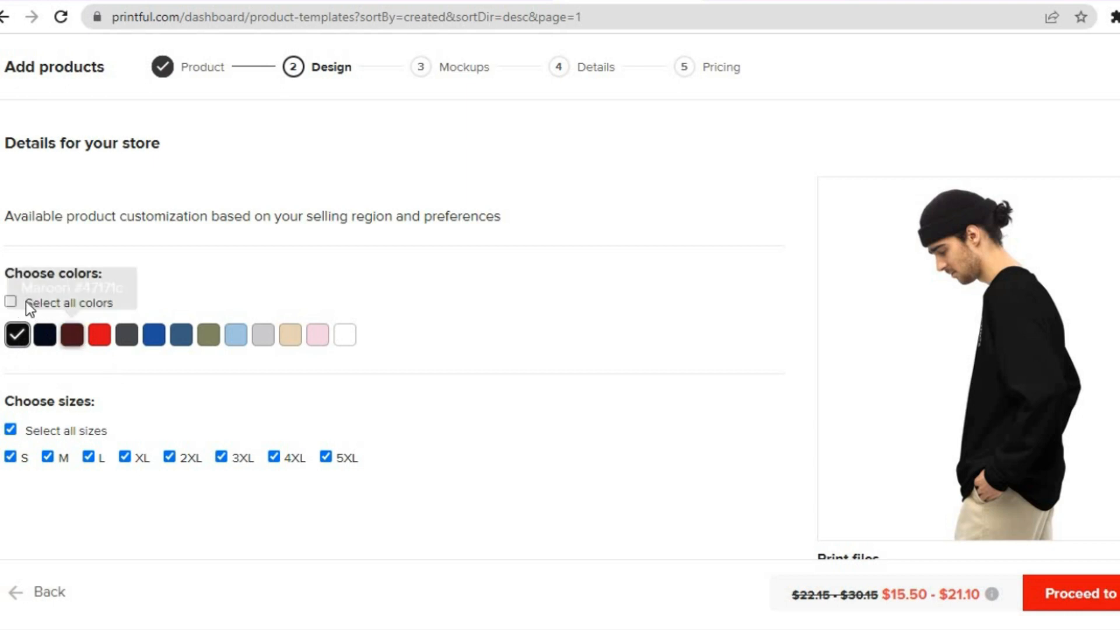
click(11, 303)
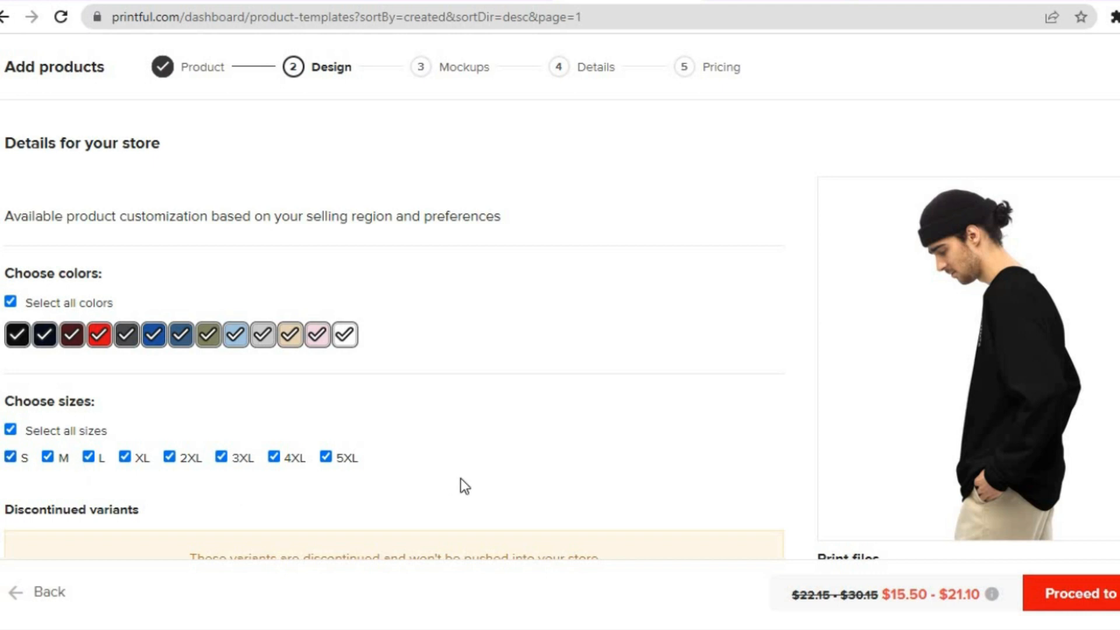
scroll(392, 292, down, 3)
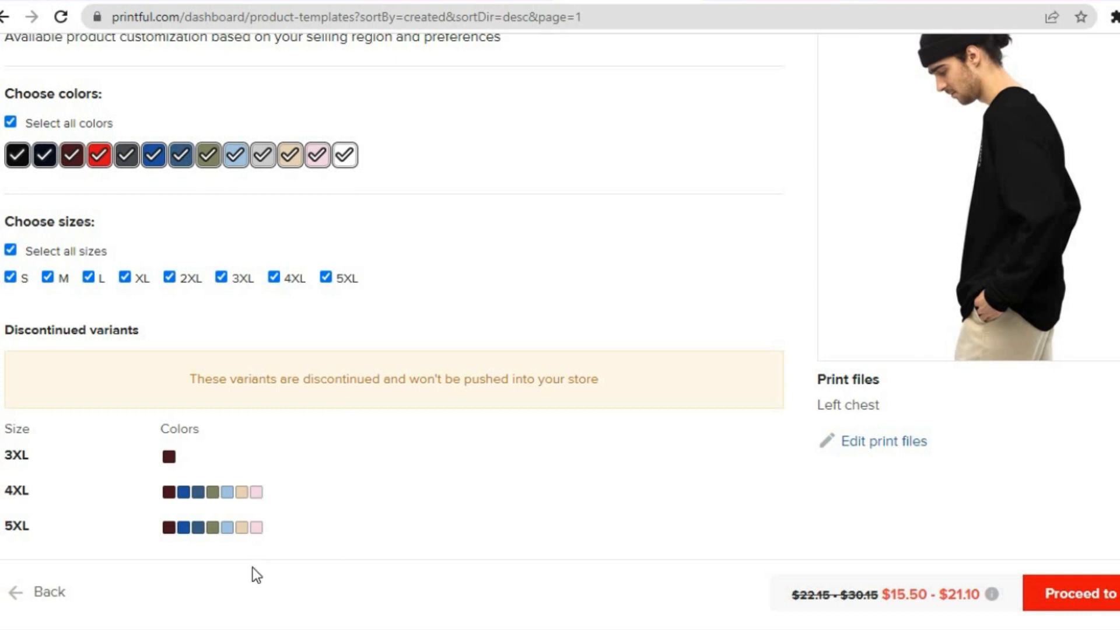
scroll(560, 297, down, 1)
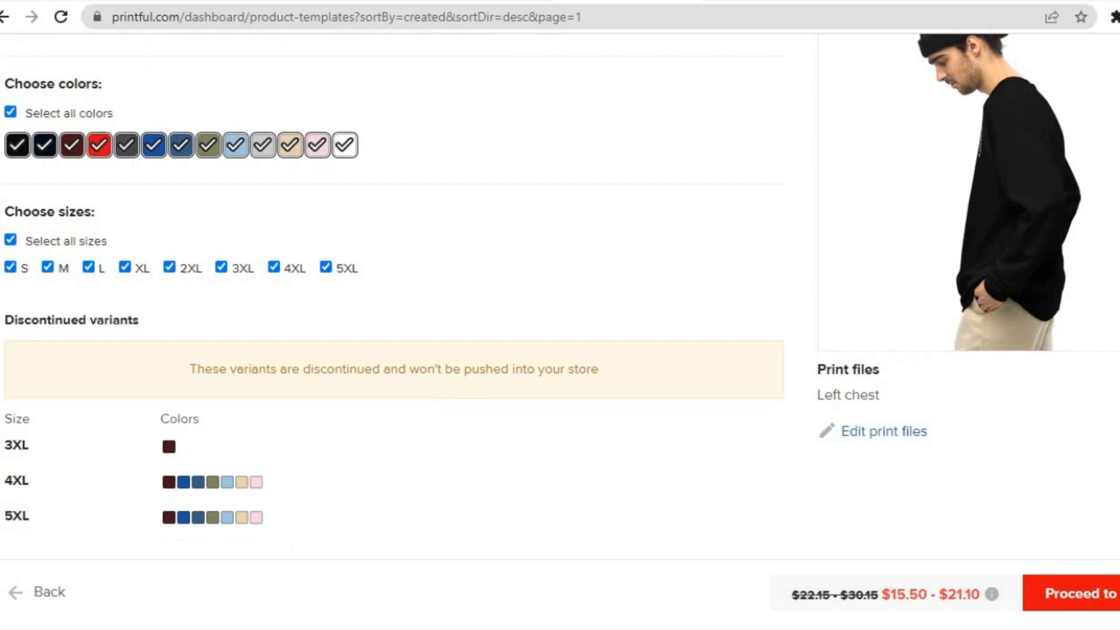
click(1101, 610)
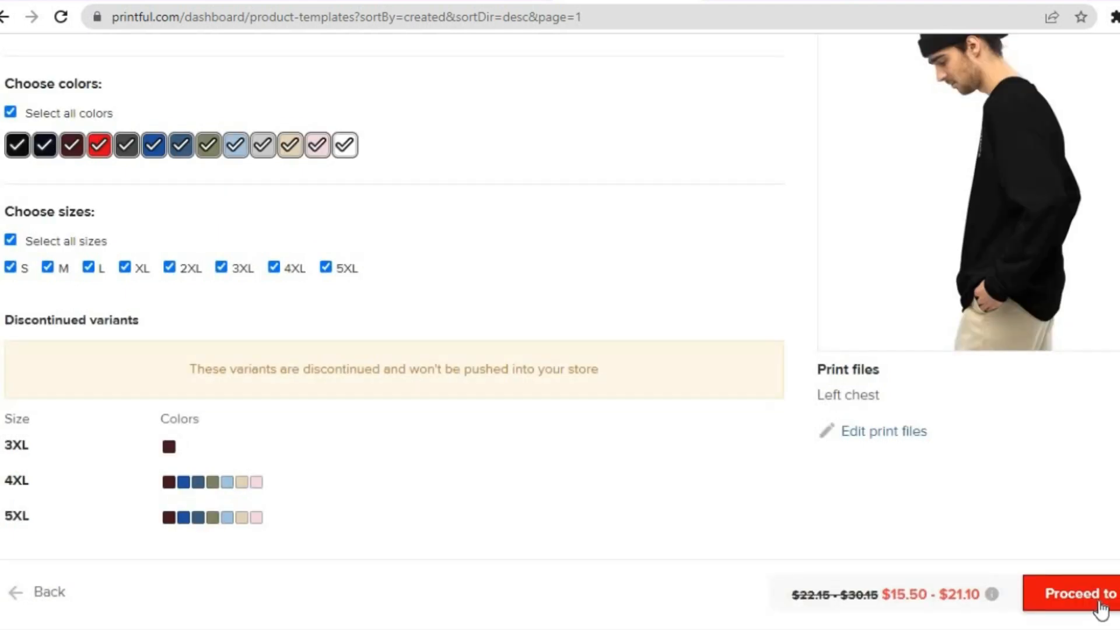
click(1101, 610)
scroll(658, 321, up, 1)
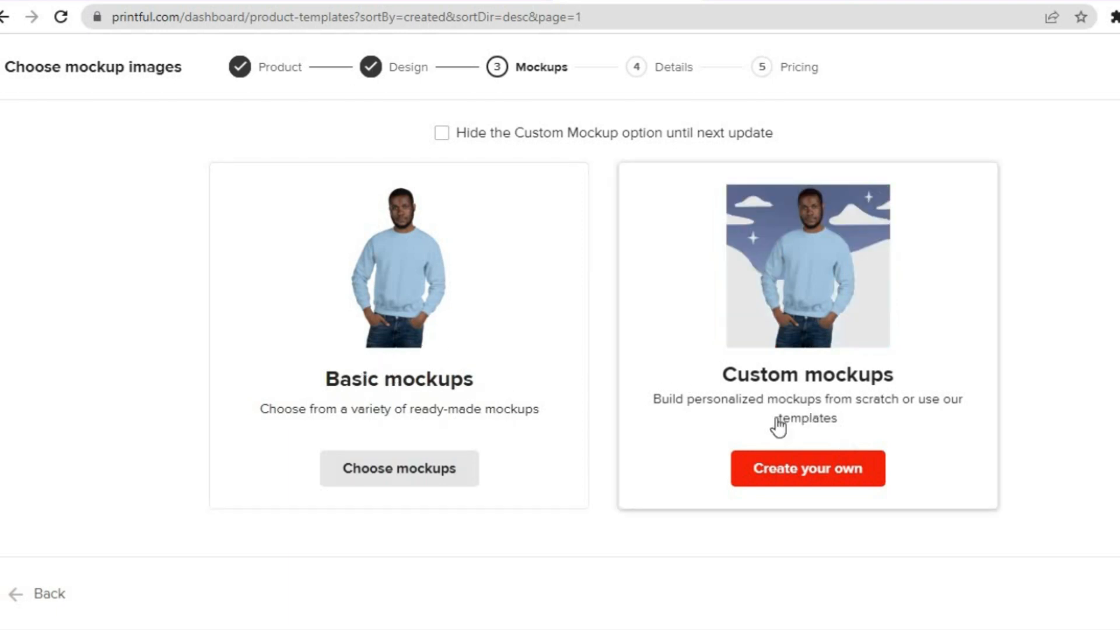
Create a custom mockup using the Blooming nature scene with two monstera leaves on gray stone, and continue to the product details
click(806, 476)
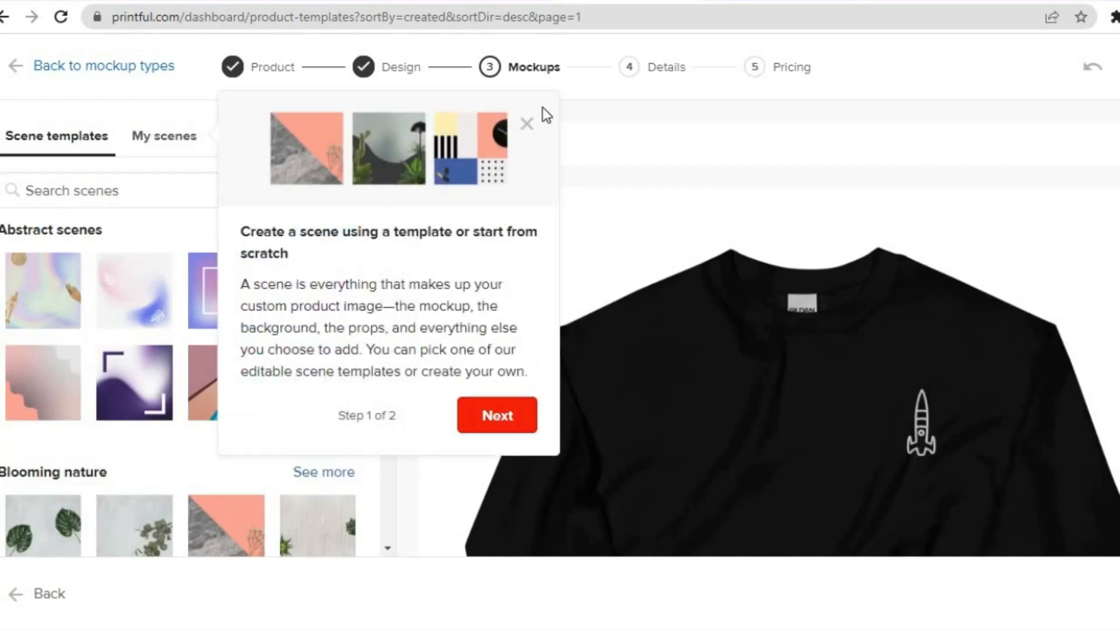
click(529, 124)
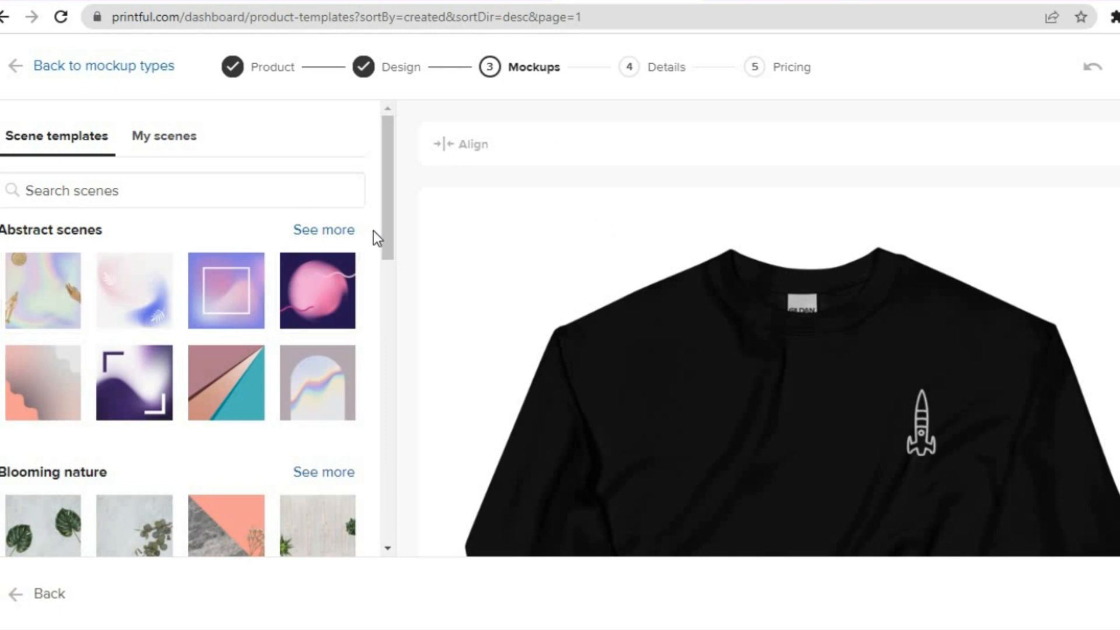
drag(384, 233, 380, 342)
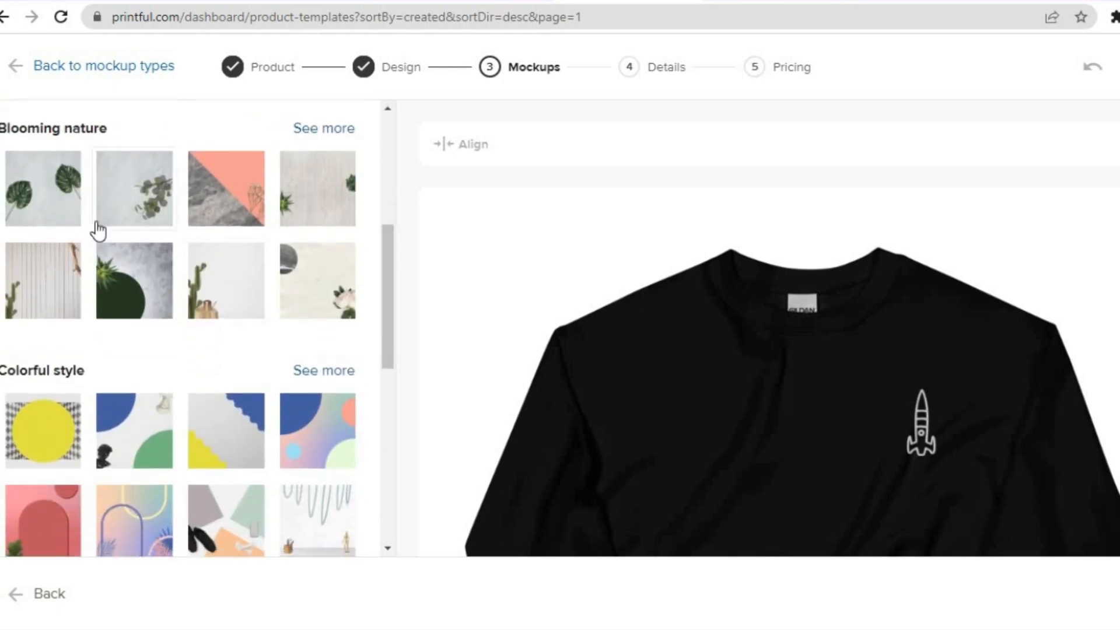
click(33, 190)
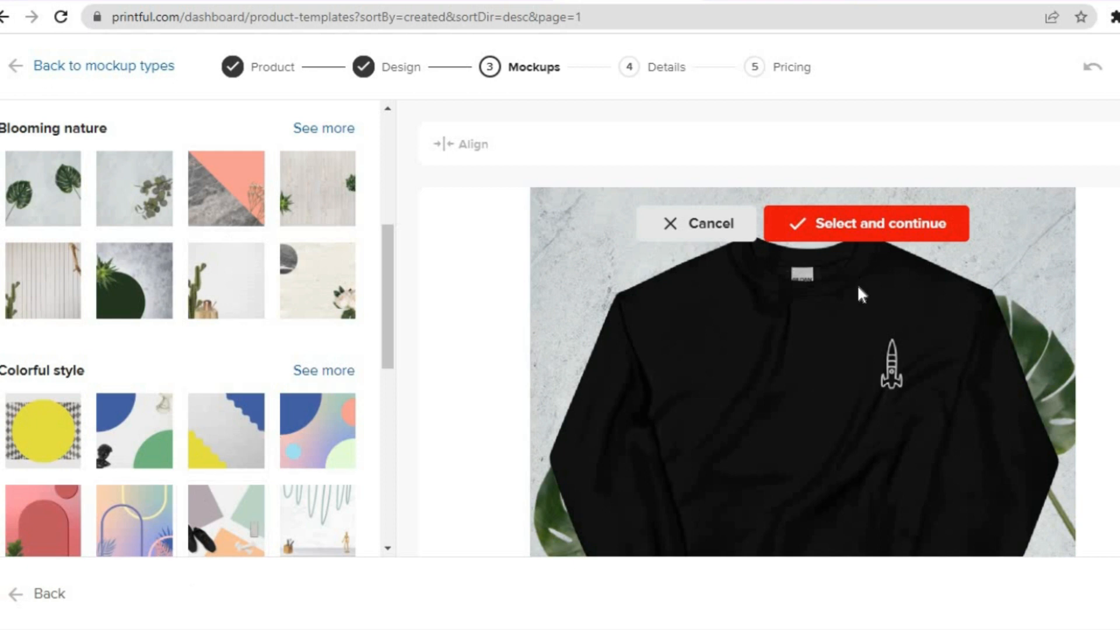
scroll(803, 373, down, 3)
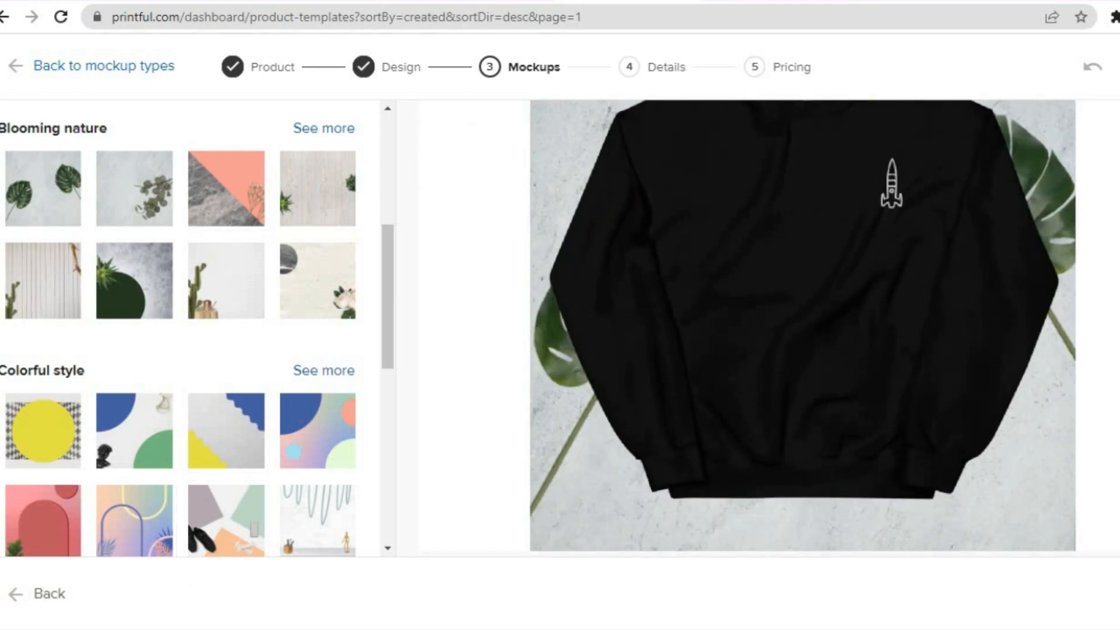
scroll(803, 374, up, 2)
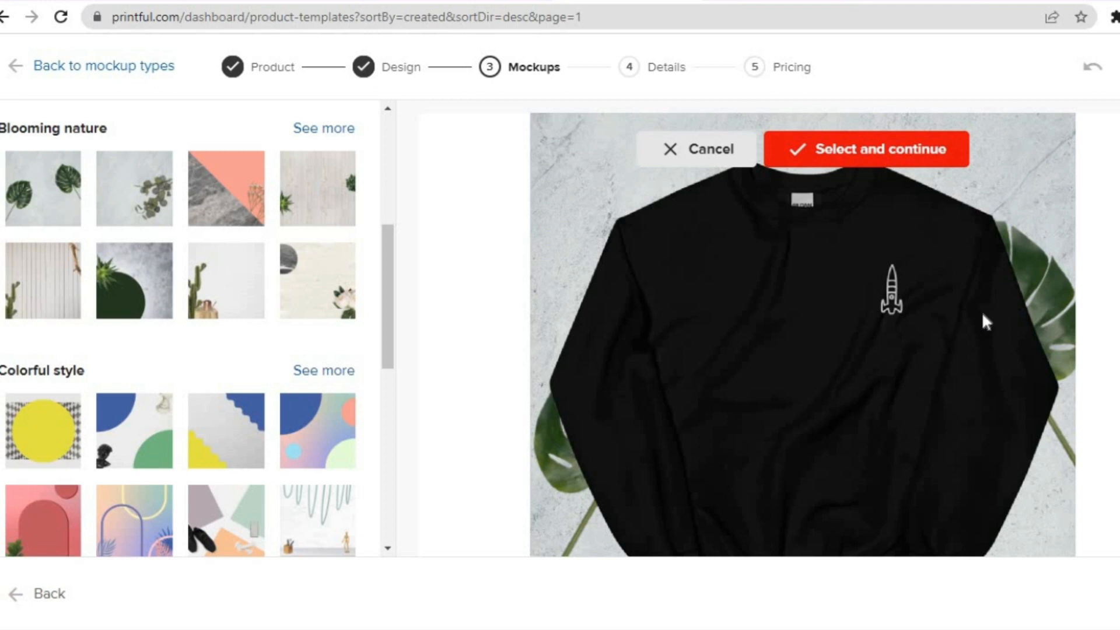
click(884, 150)
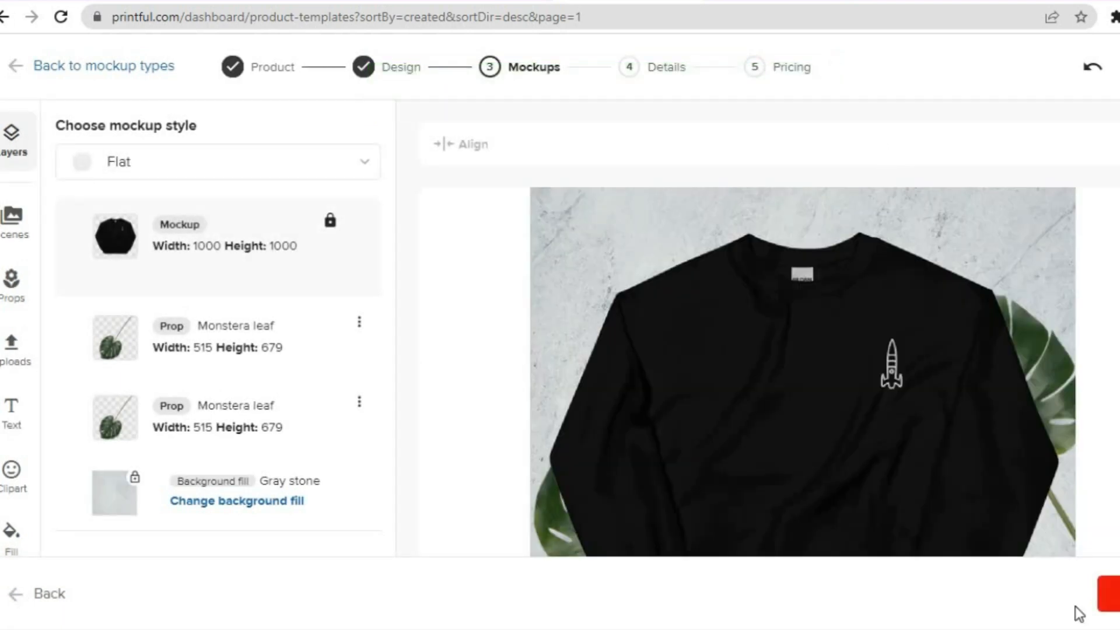
click(1112, 601)
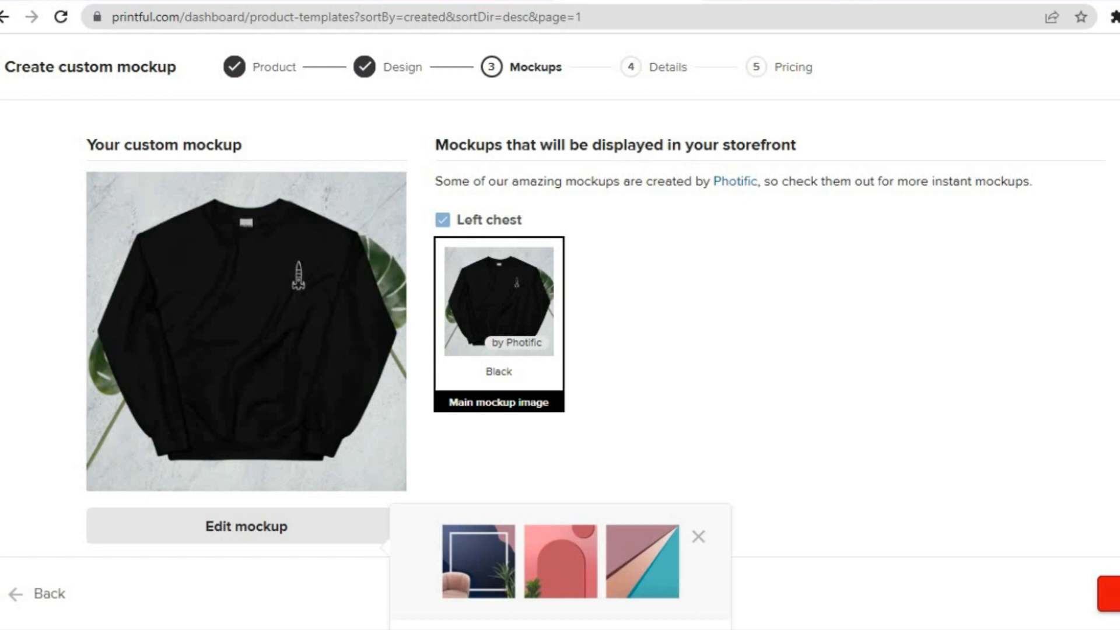
click(1111, 596)
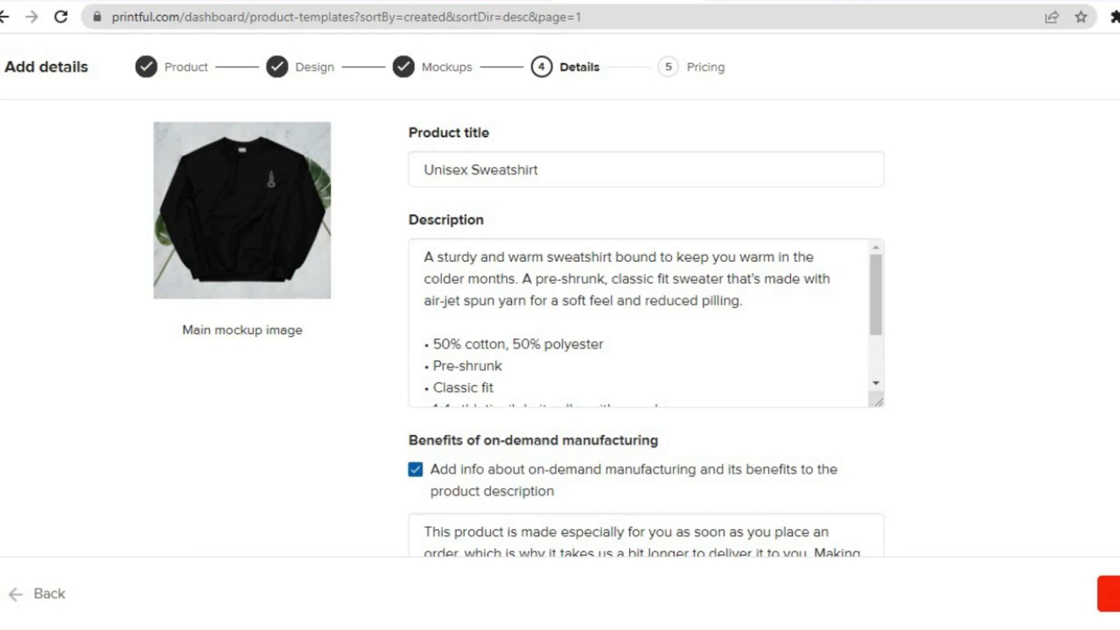
Keep the default product details and retail prices, dismiss the push settings suggestion, and submit the sweatshirt to the store
scroll(560, 292, down, 5)
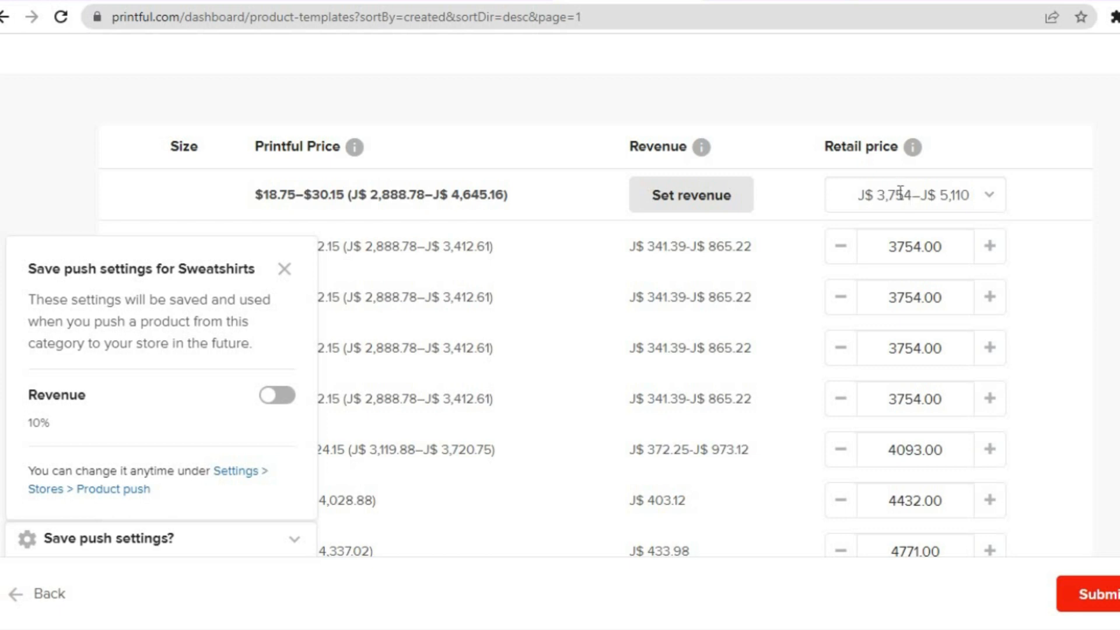
click(284, 270)
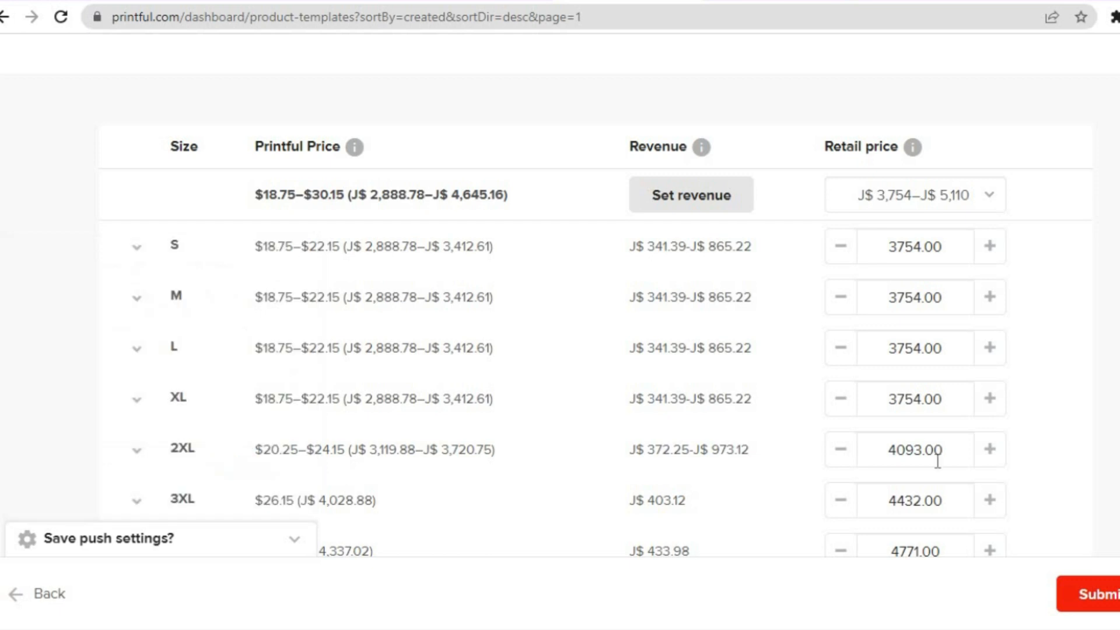
click(1113, 594)
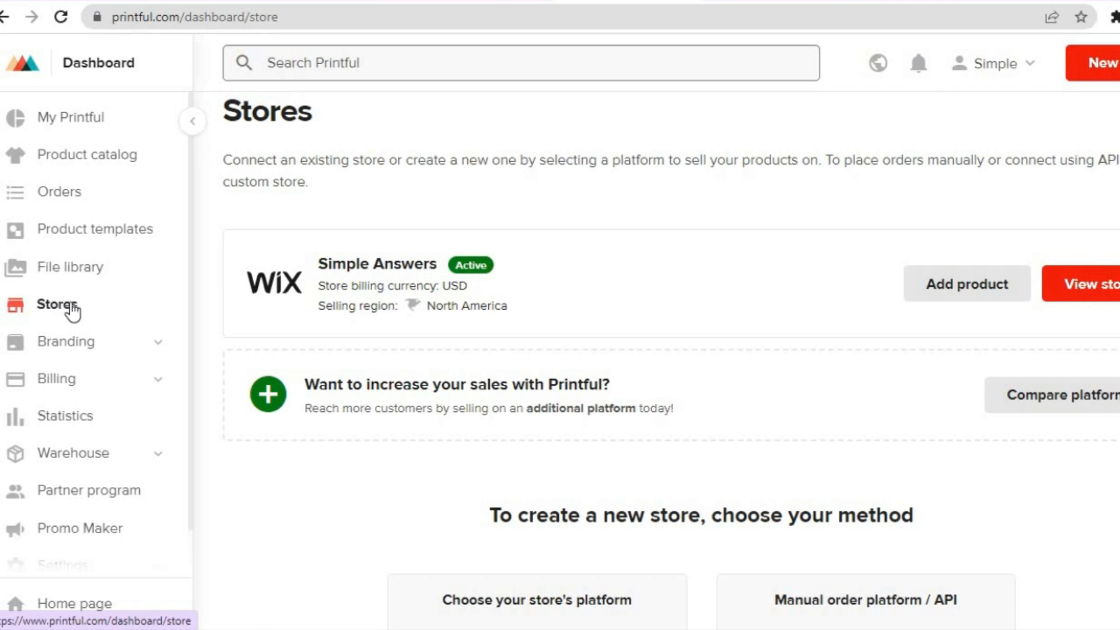
Open the Simple Answers Wix store in Printful and check its list of synced products
click(1089, 285)
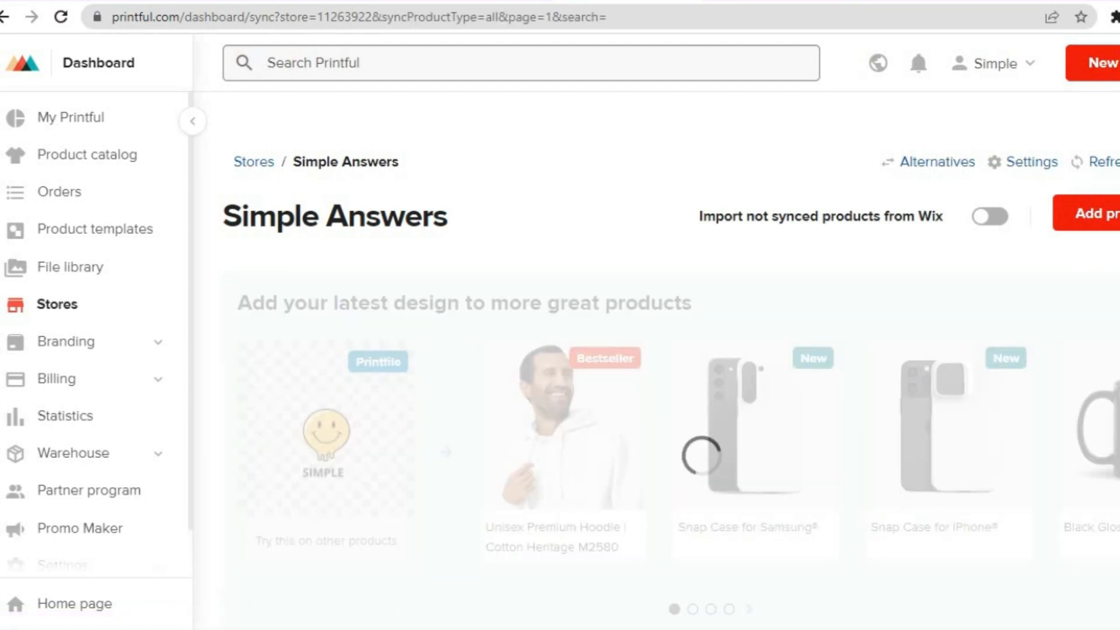
scroll(671, 351, down, 5)
scroll(543, 443, down, 4)
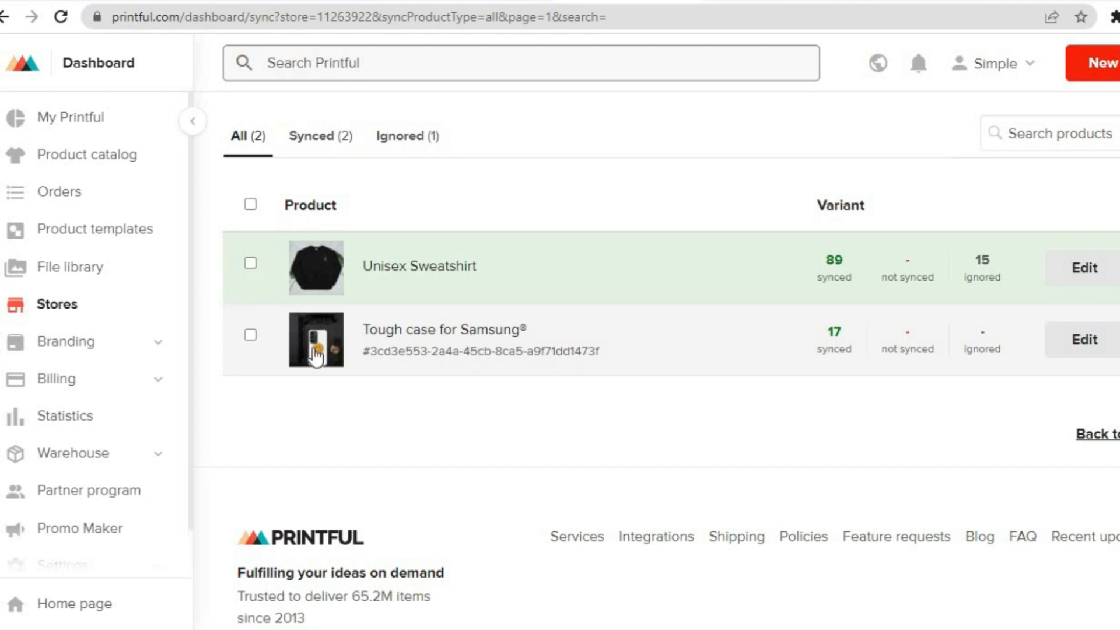
Review Printful's branding options, such as custom packaging and label printing, and view the billing payments page
click(138, 351)
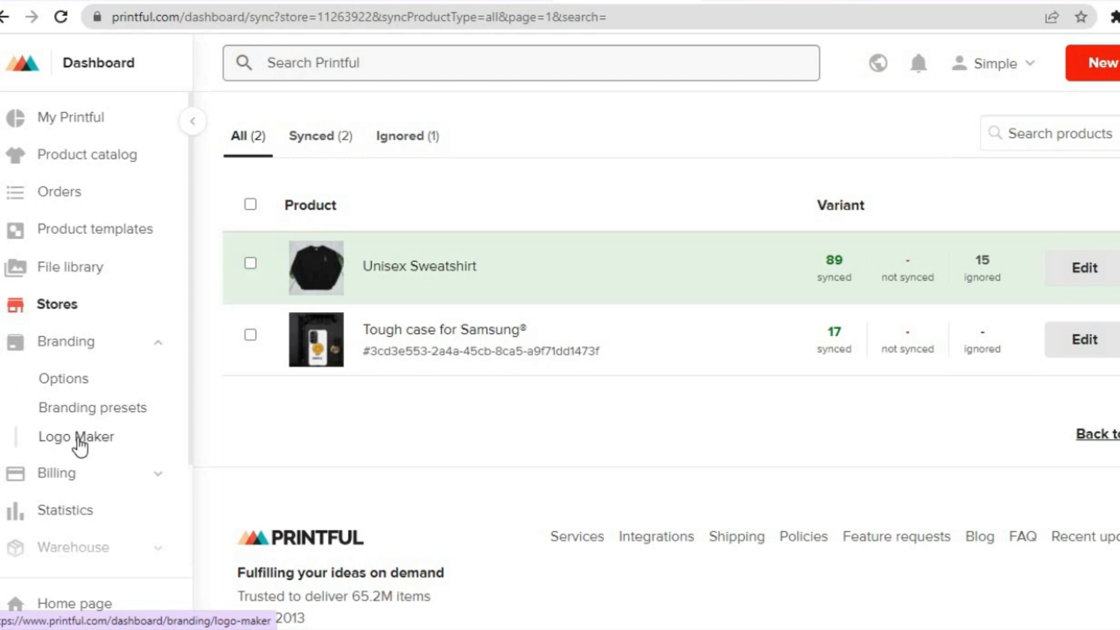
click(83, 384)
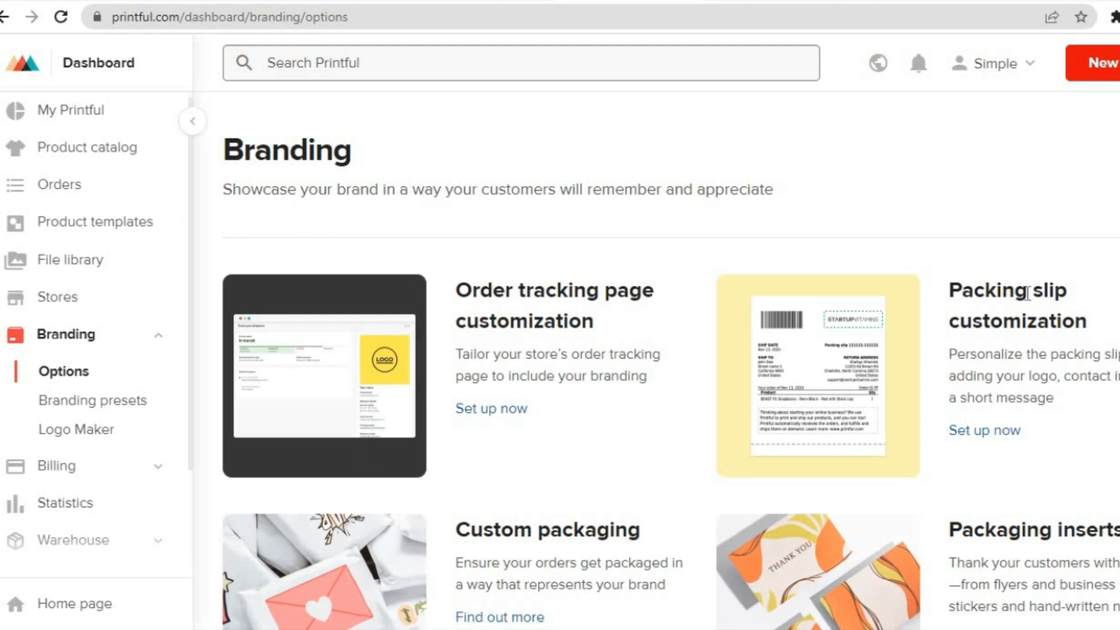
scroll(671, 362, down, 7)
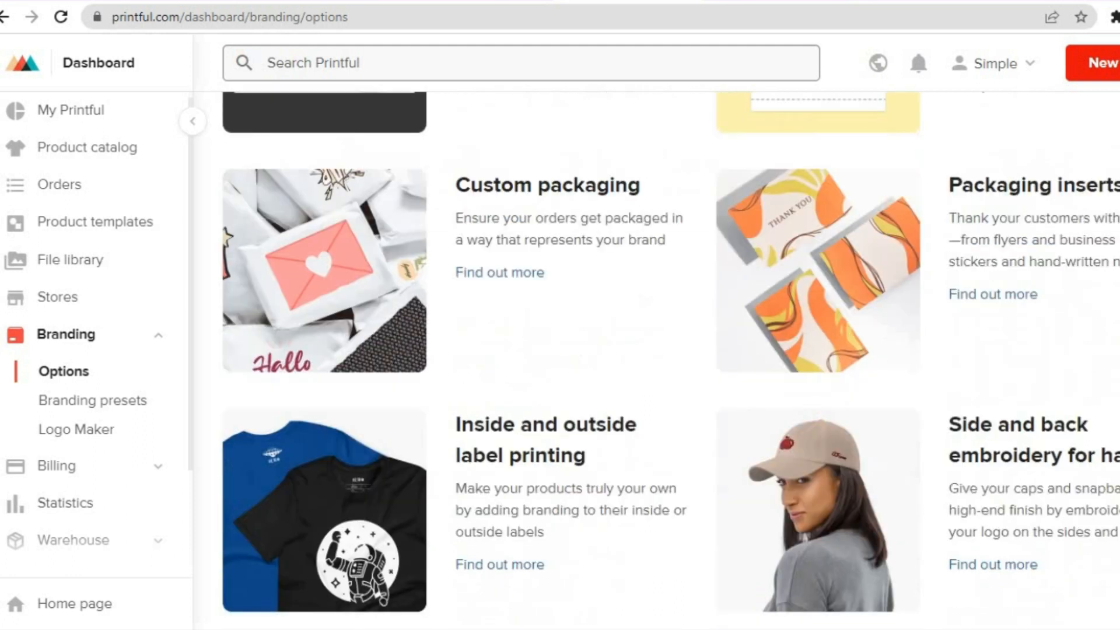
scroll(671, 361, up, 4)
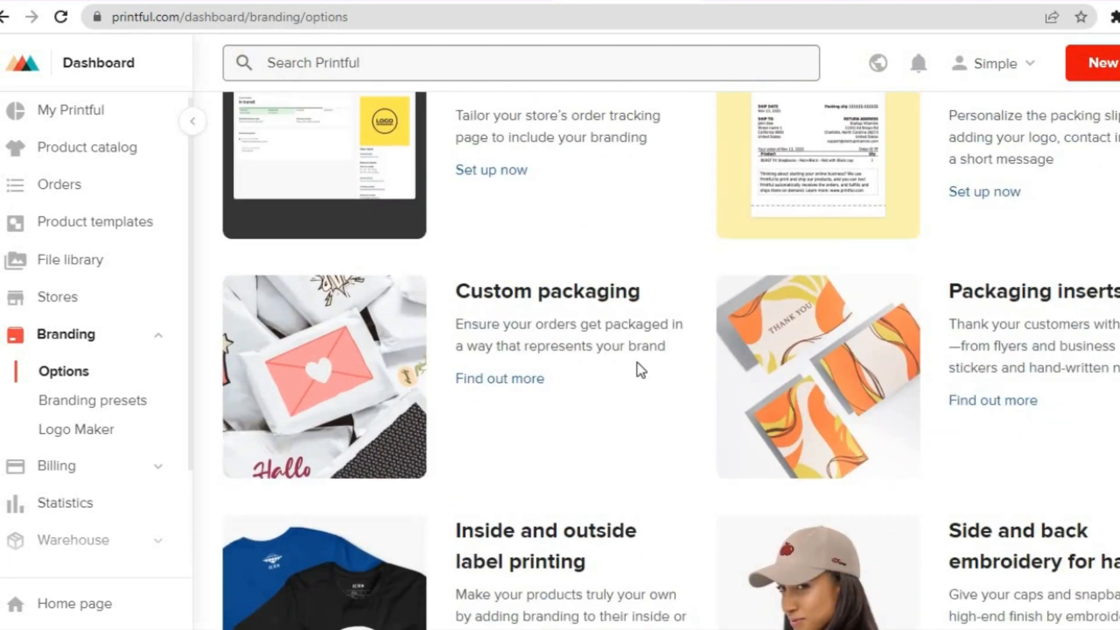
click(67, 469)
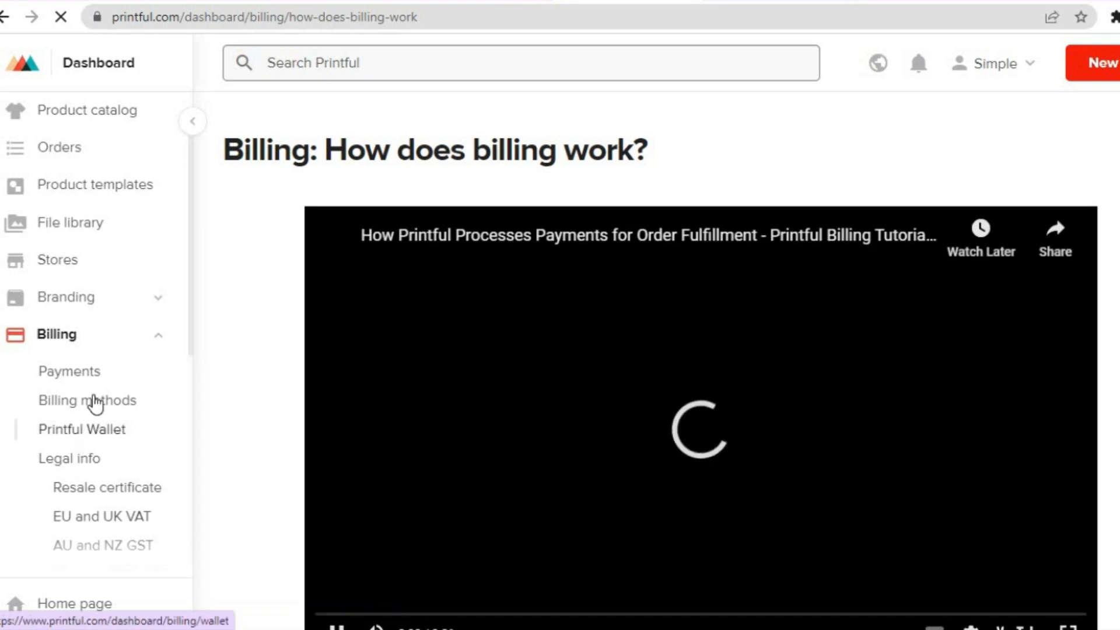
click(92, 380)
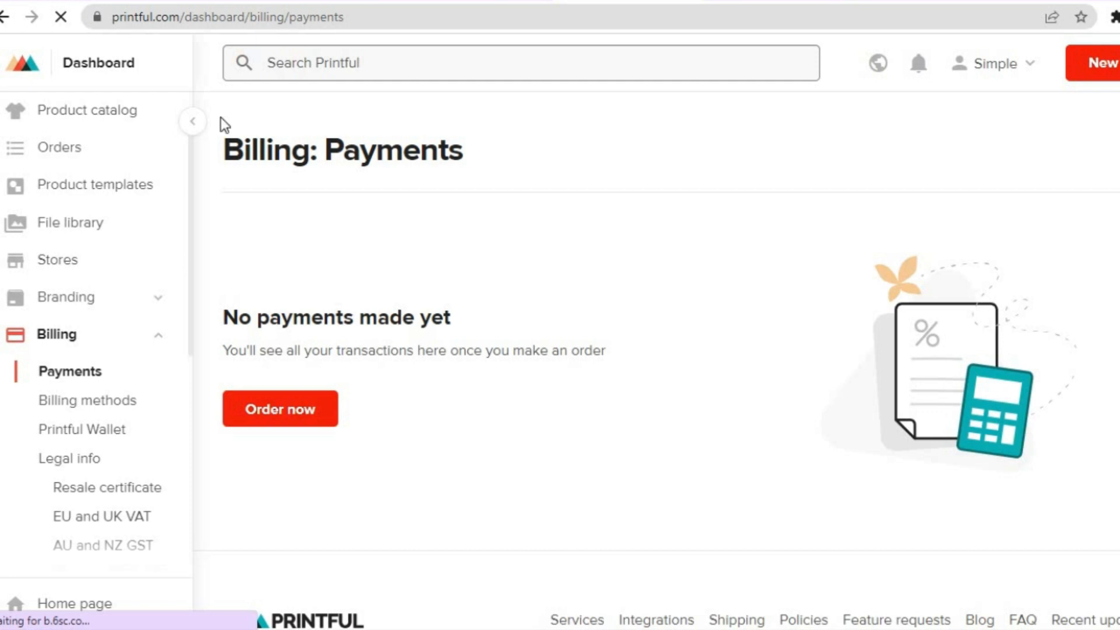
Switch to the Wix dashboard and open the store's product list
click(176, 1)
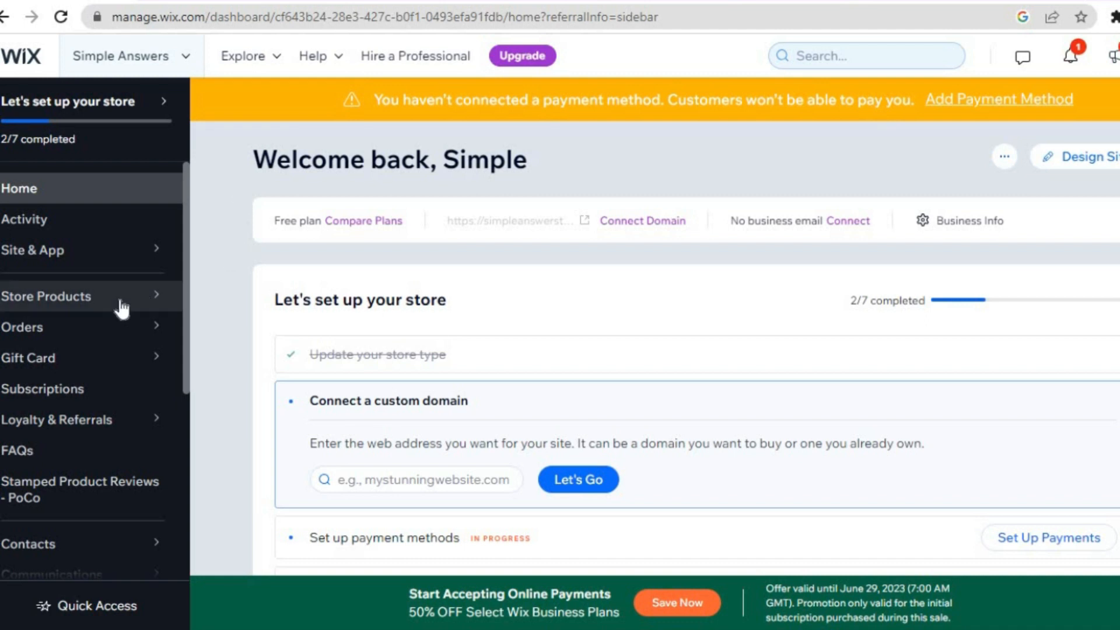
mouse_move(106, 308)
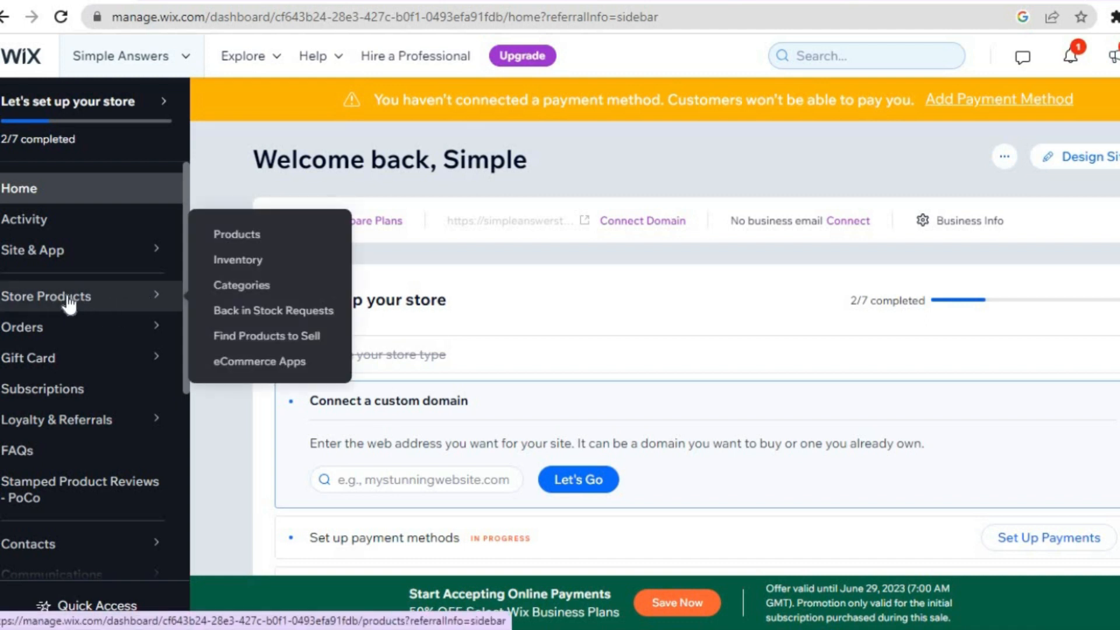
click(245, 234)
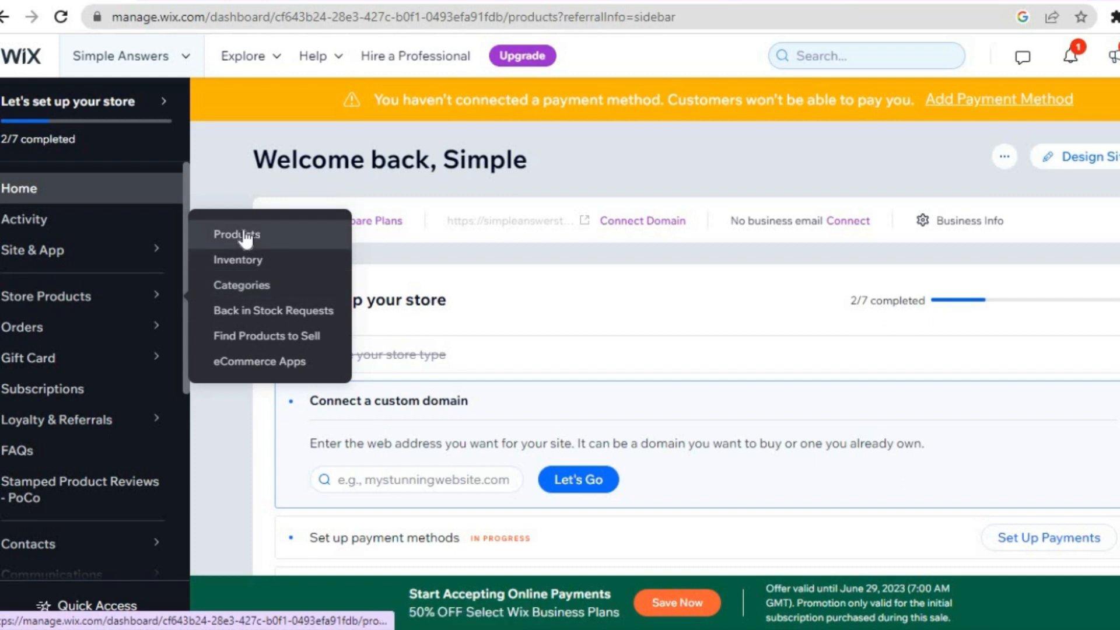